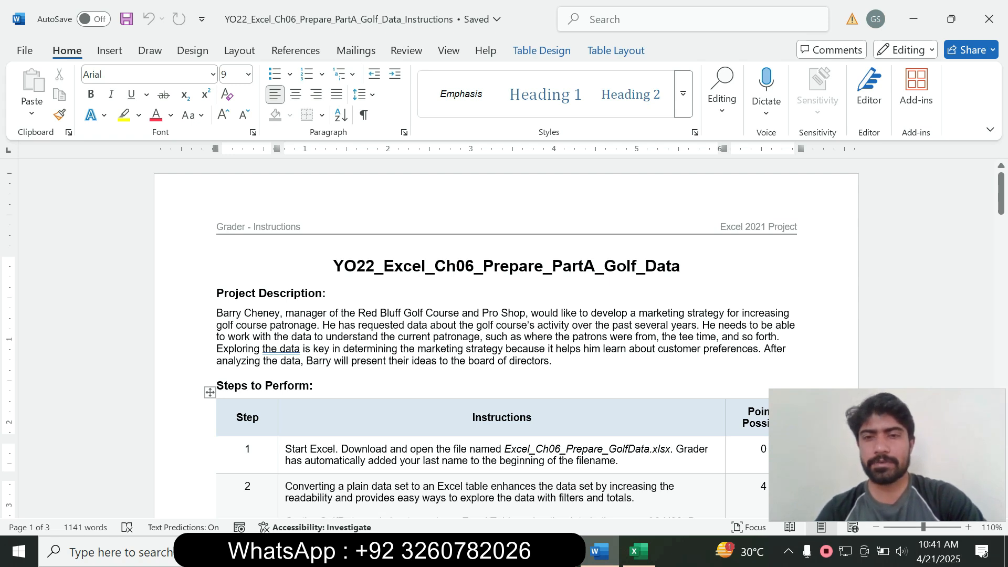
Highlight step 1's instruction text in yellow in Word
scroll(504, 336, "down", 3)
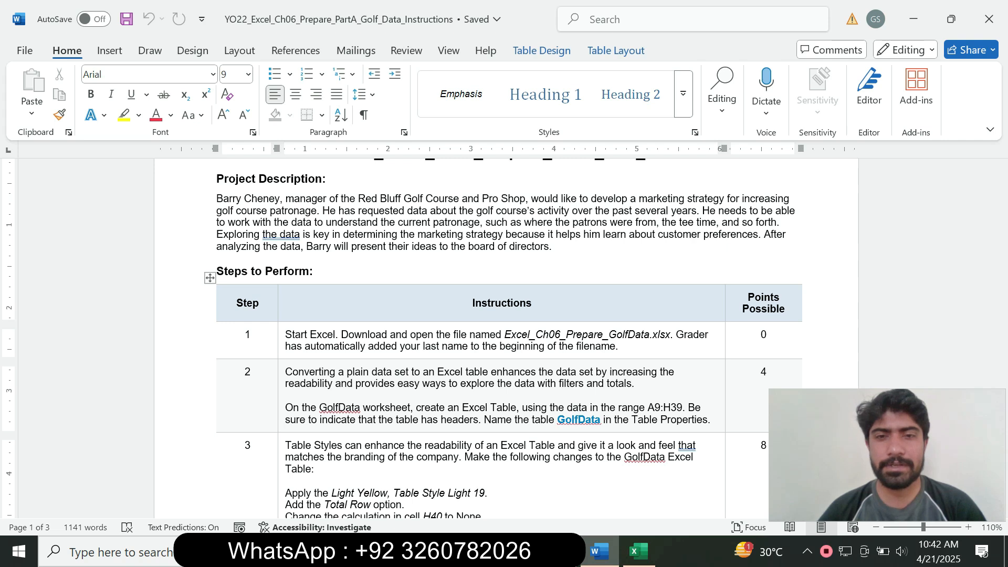
mouse_move(1001, 207)
left_mouse_down()
mouse_move(1001, 357)
mouse_move(1001, 193)
mouse_move(1001, 274)
mouse_move(1002, 211)
left_mouse_up()
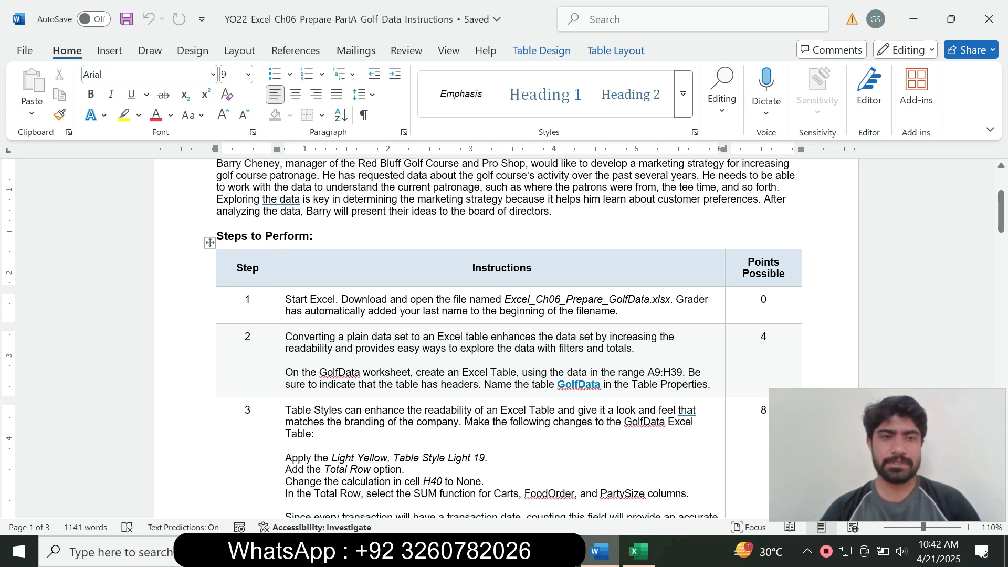
triple_click(317, 310)
left_click(352, 281)
left_click(339, 311)
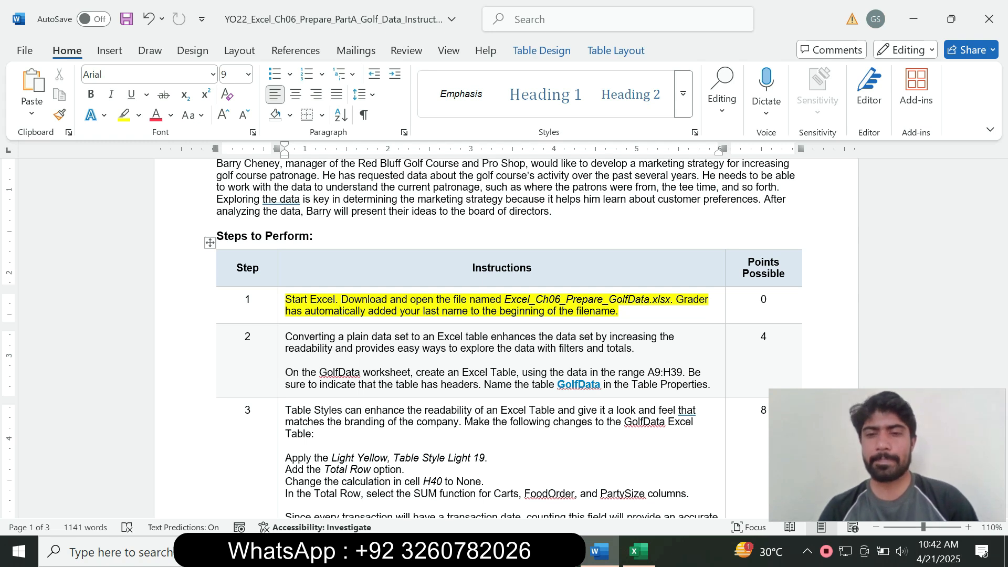
Select cell E17 in the Excel workbook, then return to the Word instructions
left_click(639, 552)
left_click(461, 293)
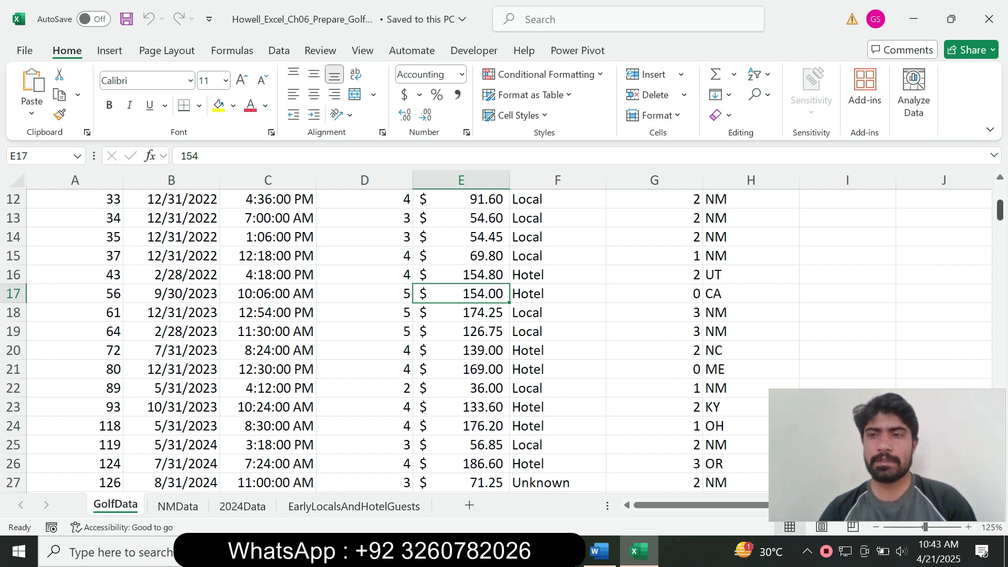
scroll(499, 336, "up", 4)
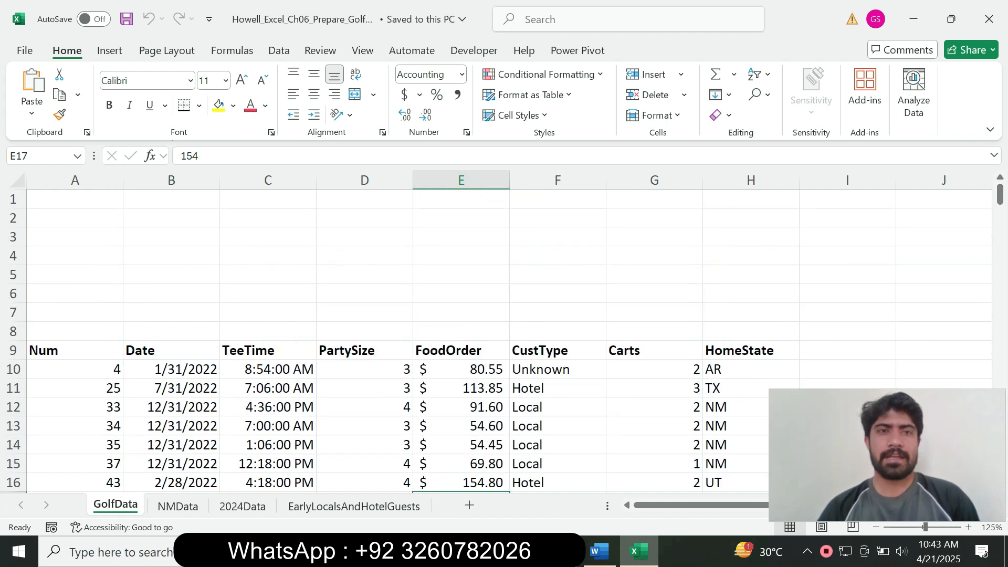
left_click(599, 551)
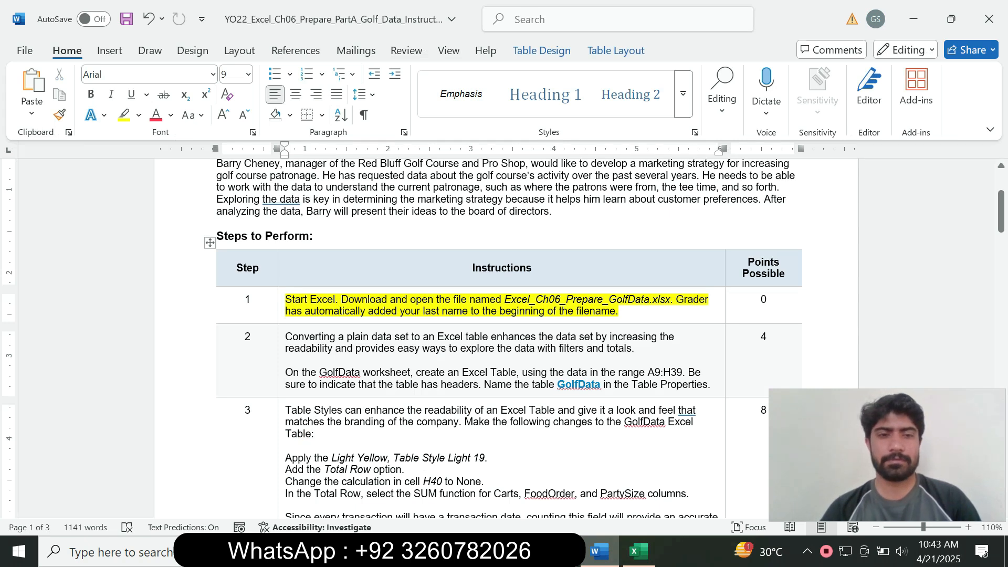
Remove the highlight from step 1's instruction text
triple_click(295, 305)
left_click(361, 289)
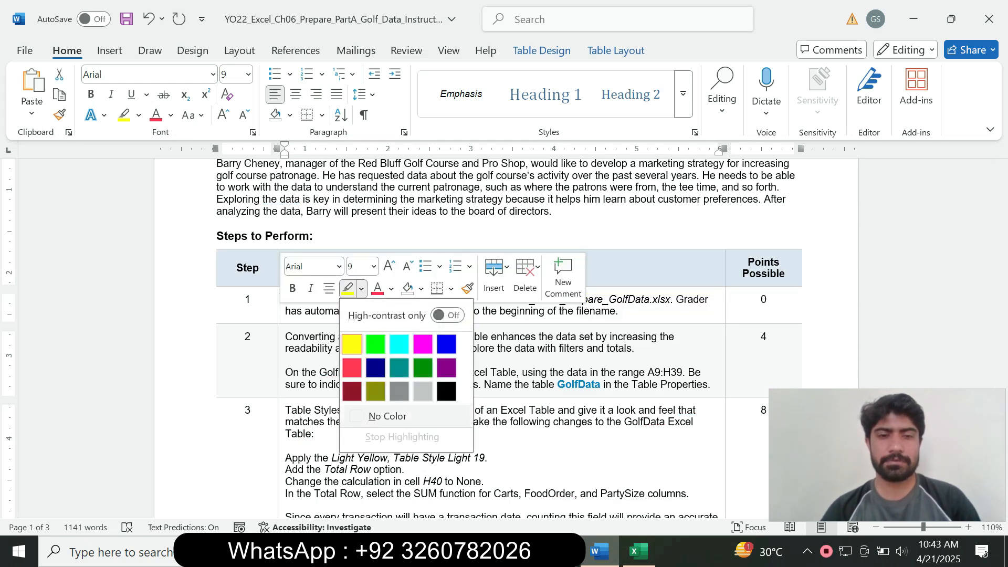
left_click(388, 416)
Make step 2's text 16 pt with cyan highlighting, then mark the words 'GolfData worksheet'
left_click(281, 391)
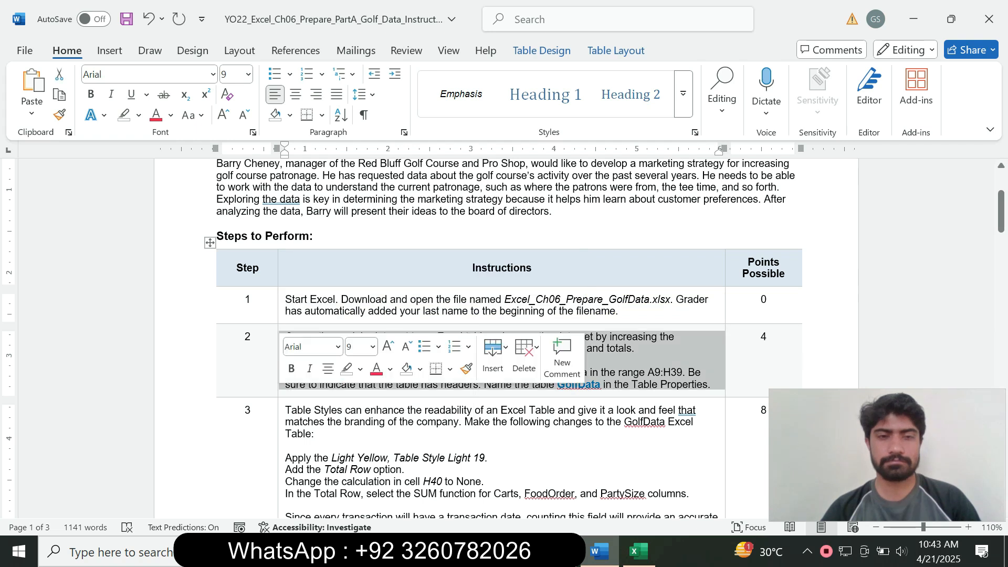
left_click(373, 346)
left_click(356, 144)
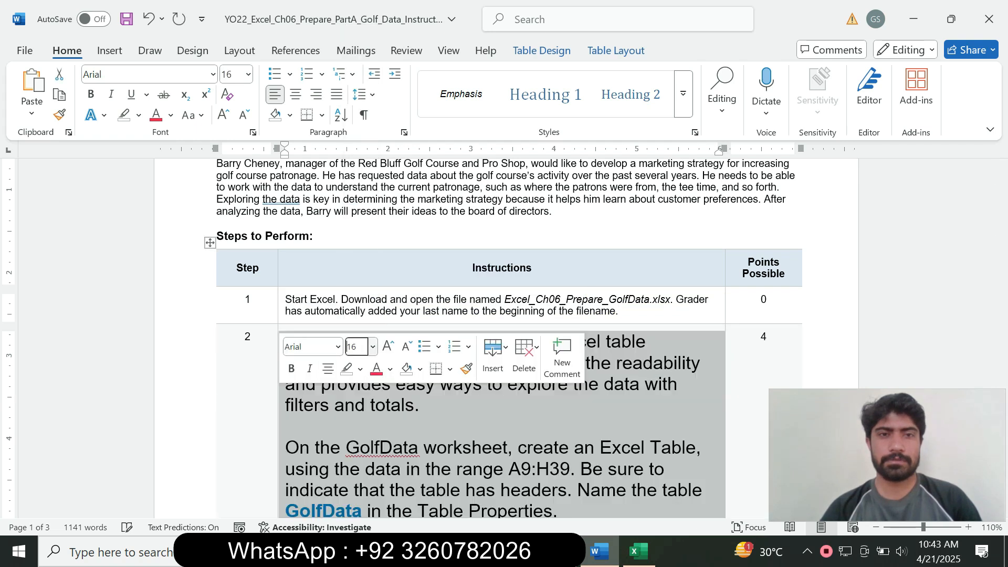
left_click(139, 115)
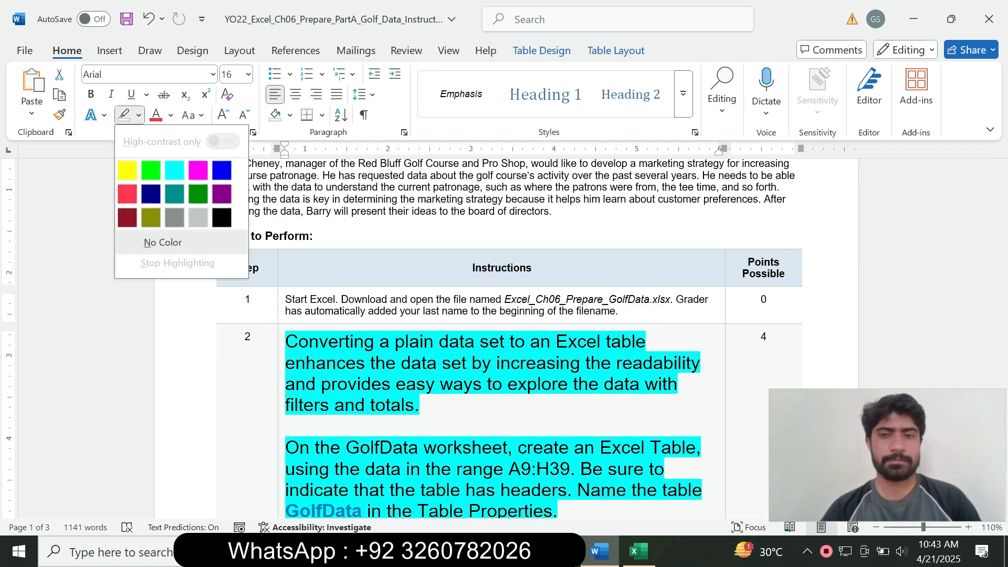
left_click(174, 170)
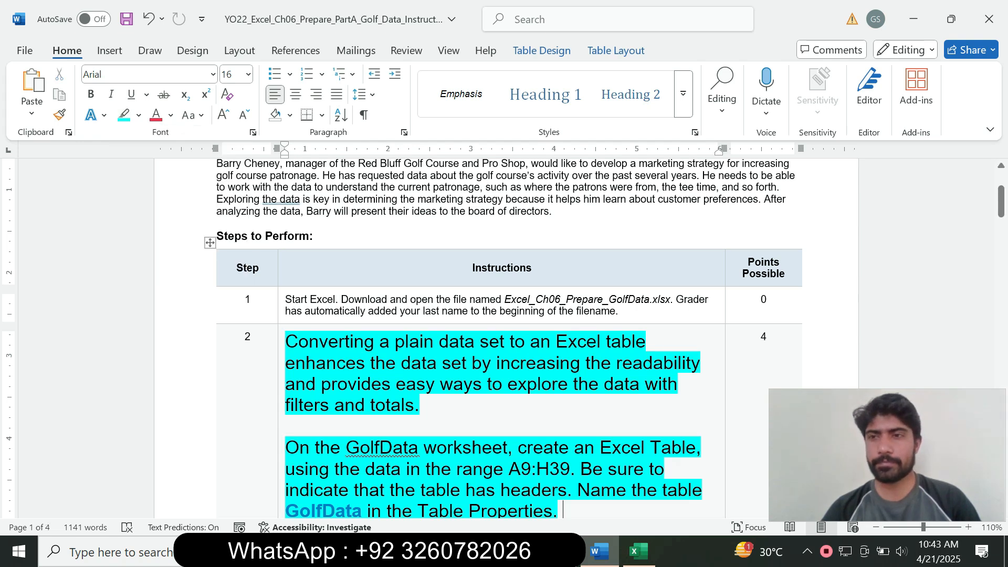
left_click_drag(1001, 201, 1001, 210)
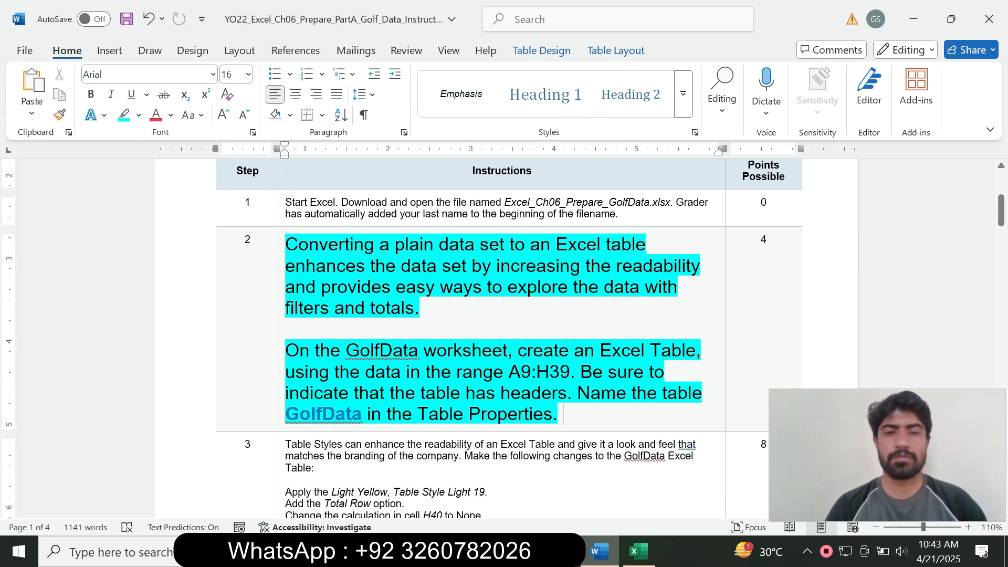
left_click_drag(346, 350, 503, 351)
Copy the reference A9:H39 from Word and paste it into Excel's Name Box to select that range
left_click(639, 551)
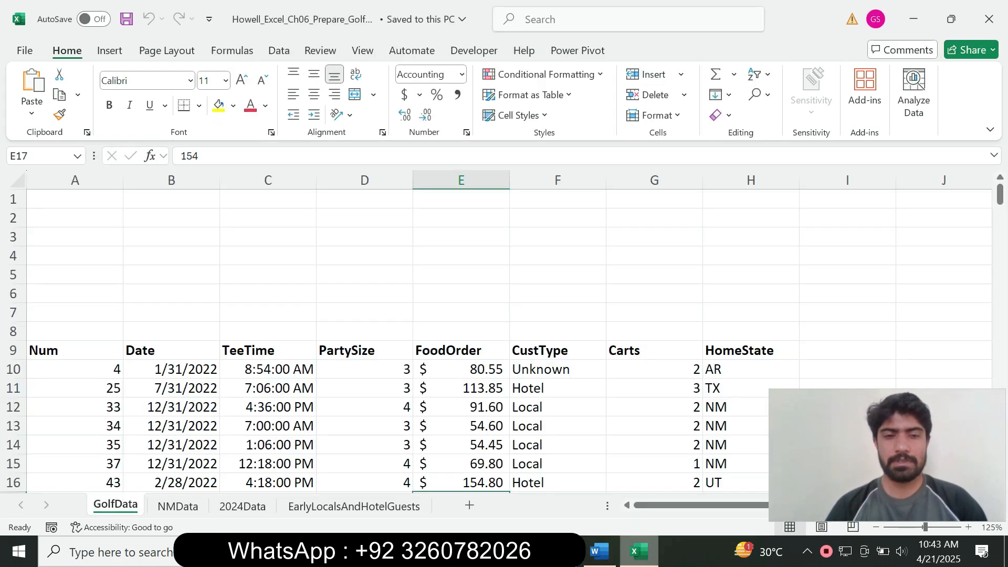
left_click(600, 552)
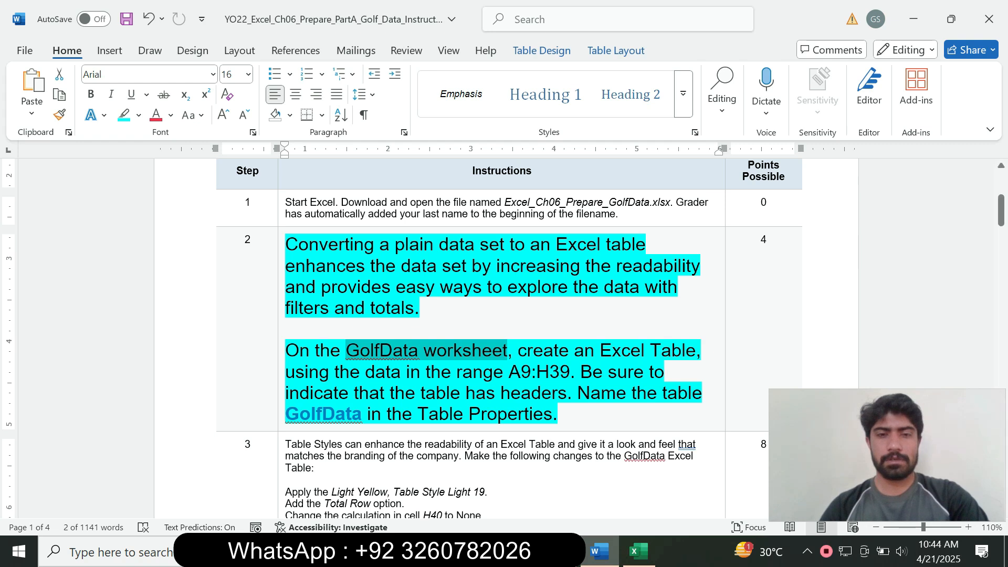
left_click(639, 551)
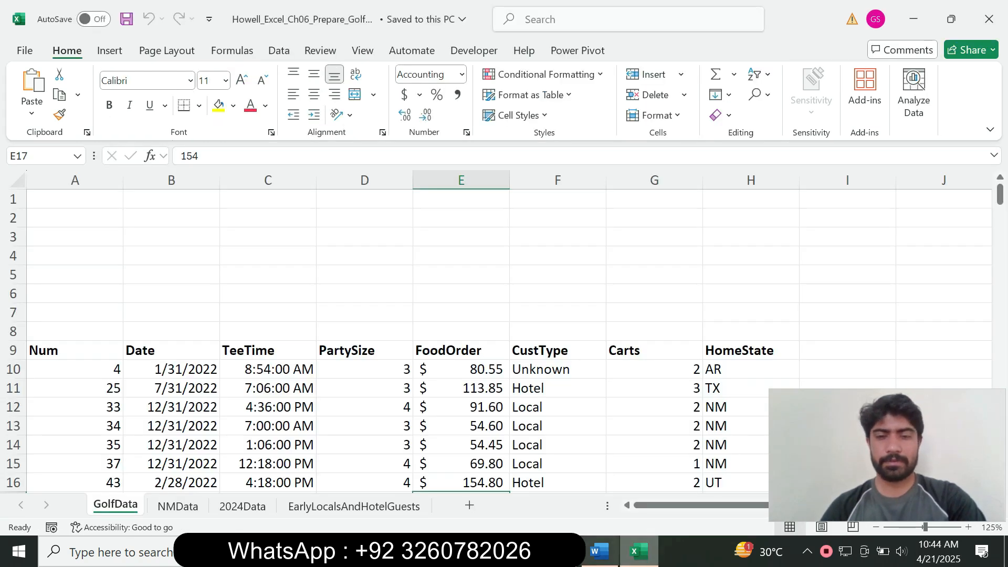
left_click(599, 551)
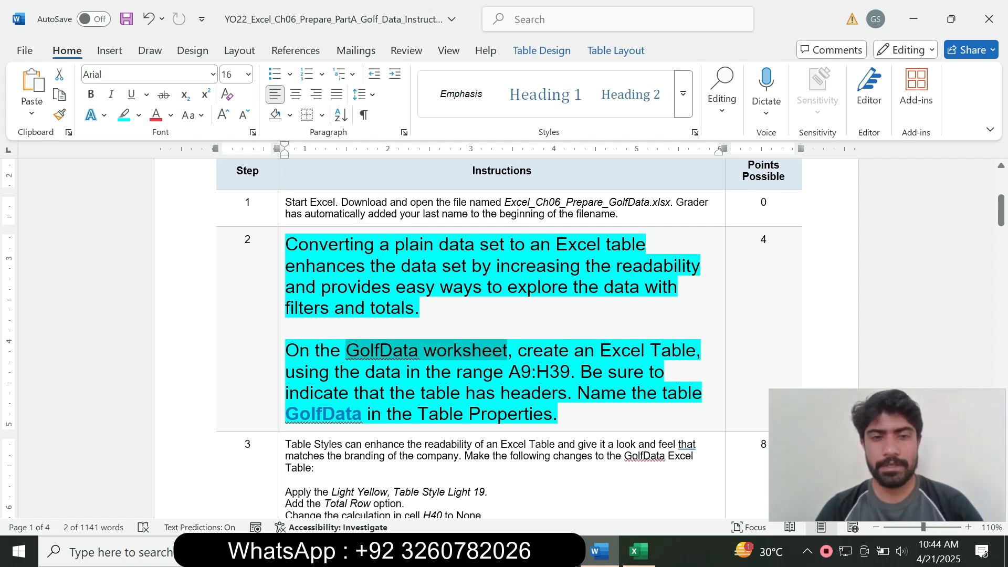
left_click_drag(510, 372, 570, 372)
key("ctrl+c")
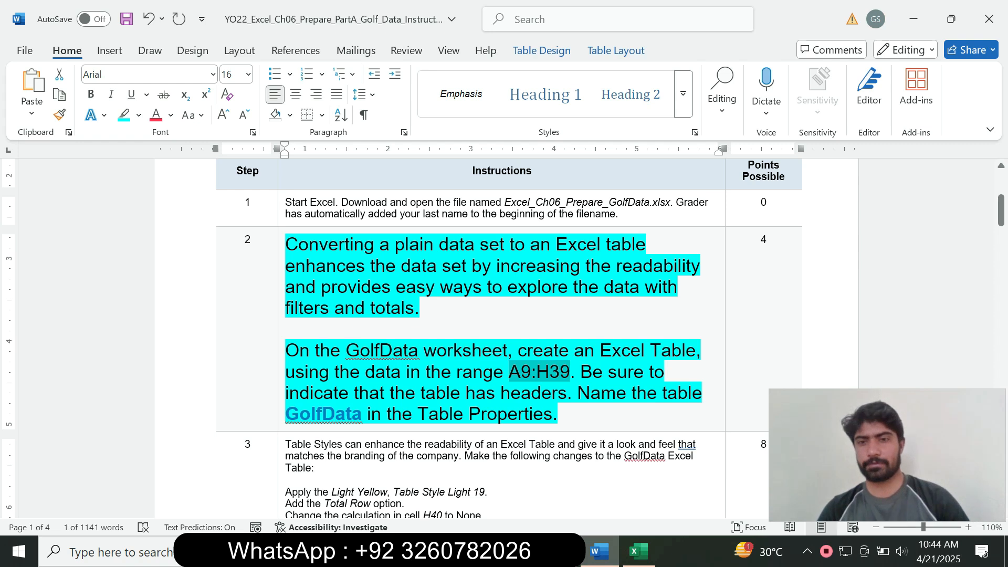
left_click(638, 551)
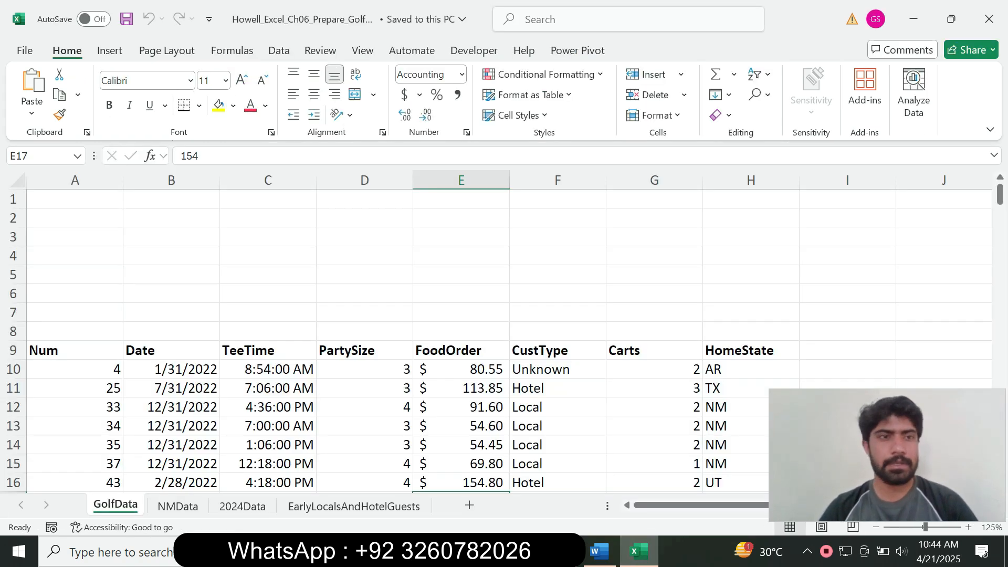
left_click(40, 156)
key("ctrl+v")
key("Return")
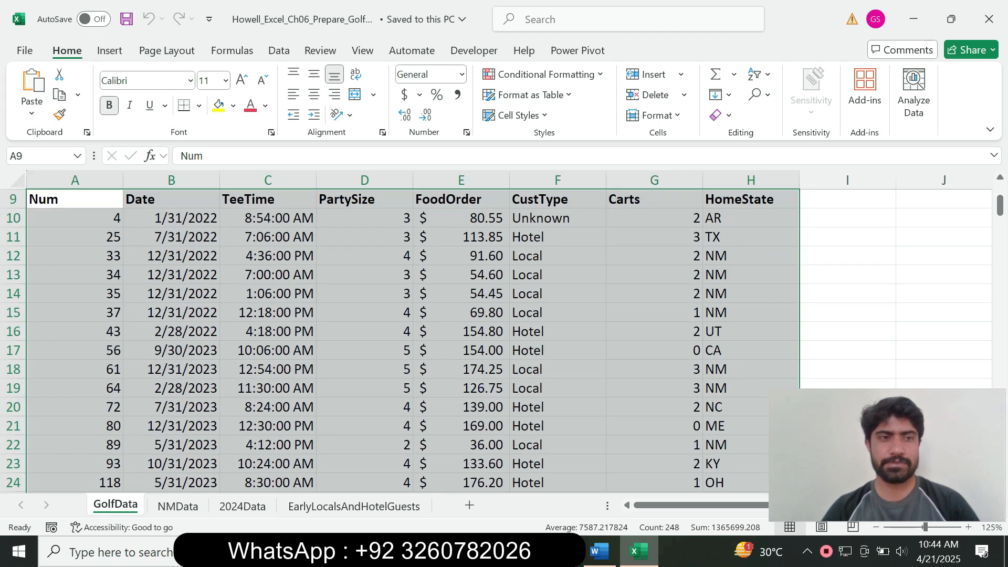
Note the table name GolfData in Word and show Excel's Insert commands
left_click_drag(1001, 205, 1001, 241)
left_click(599, 552)
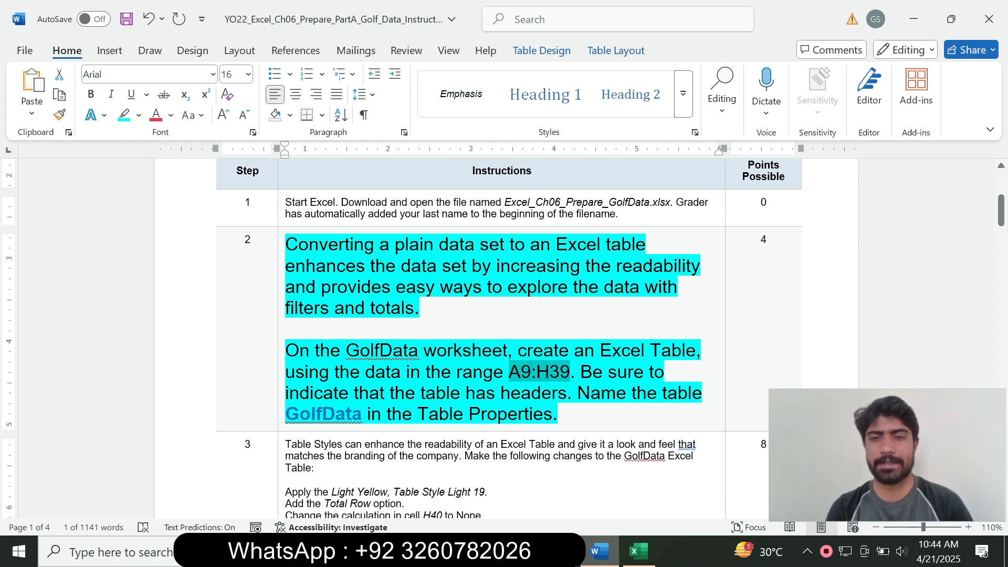
left_click_drag(287, 414, 362, 414)
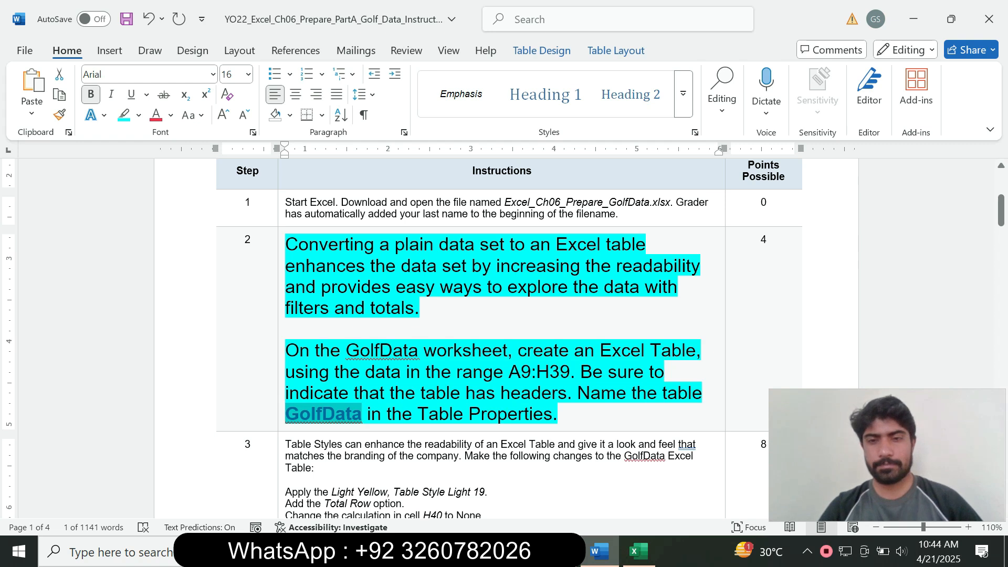
left_click(638, 552)
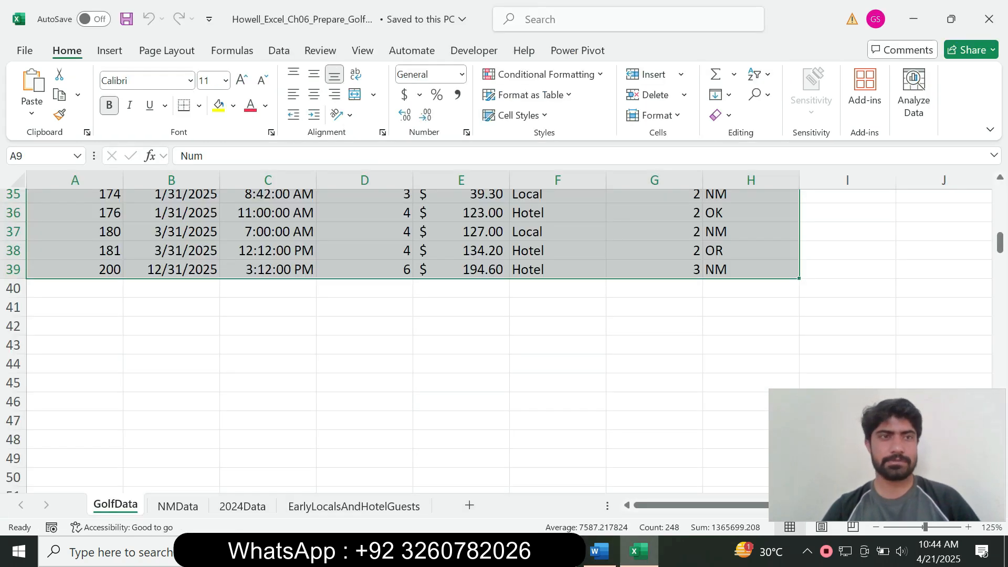
left_click(110, 50)
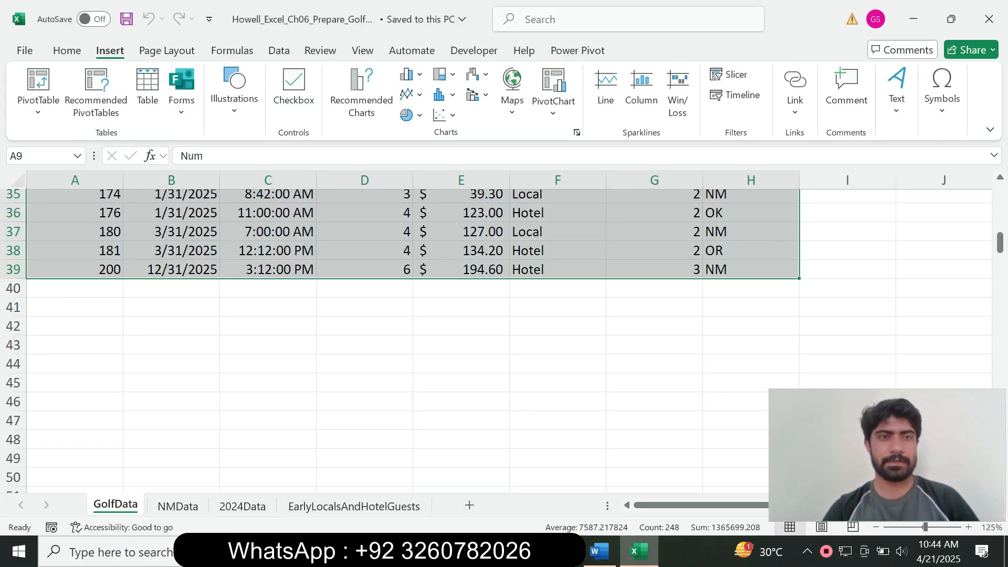
Convert the range A9:H39 into a table with headers
left_click(148, 95)
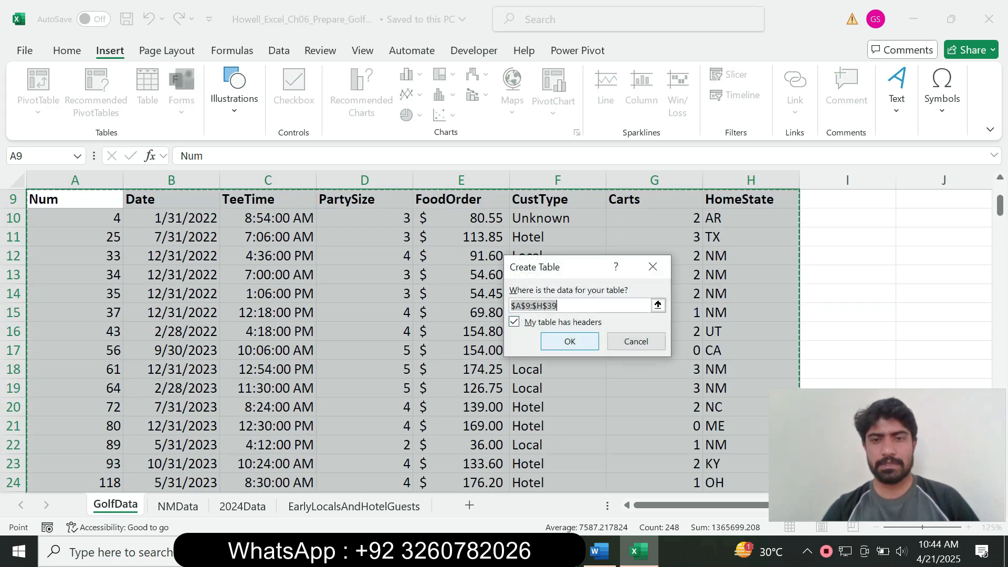
key("Return")
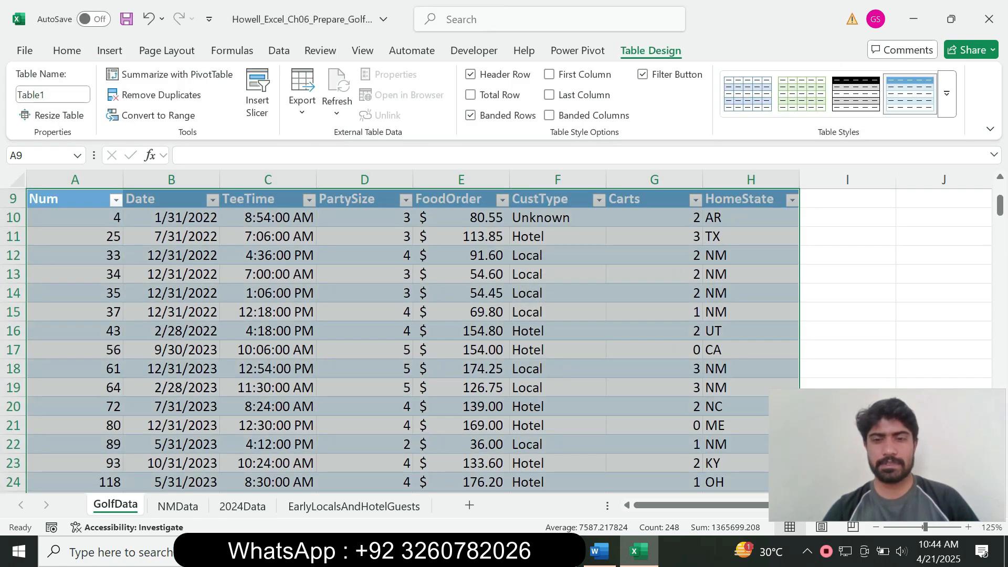
mouse_move(1000, 205)
left_mouse_down()
mouse_move(1000, 194)
mouse_move(999, 221)
left_mouse_up()
left_click(599, 552)
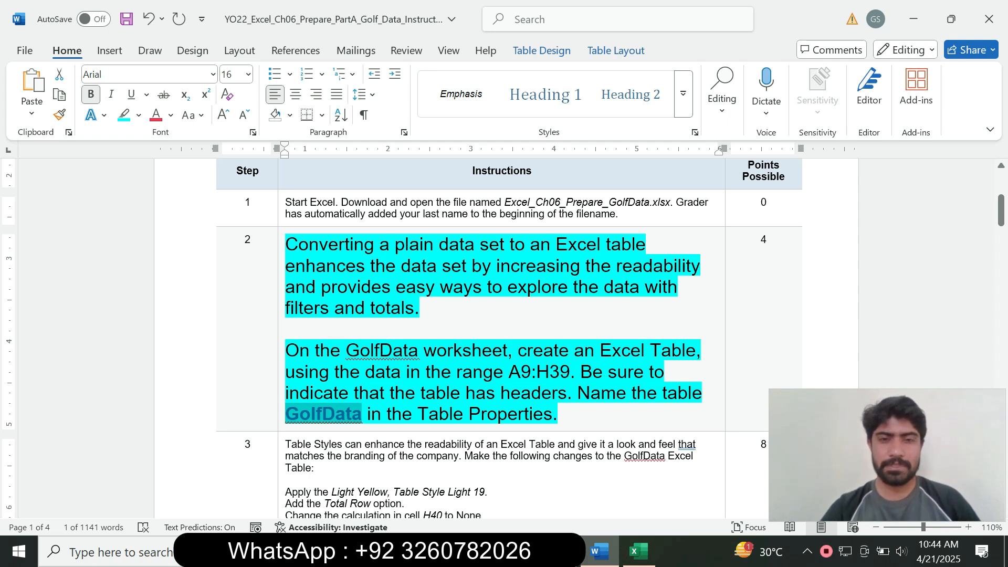
Rename the table from Table1 to GolfData
left_click(639, 551)
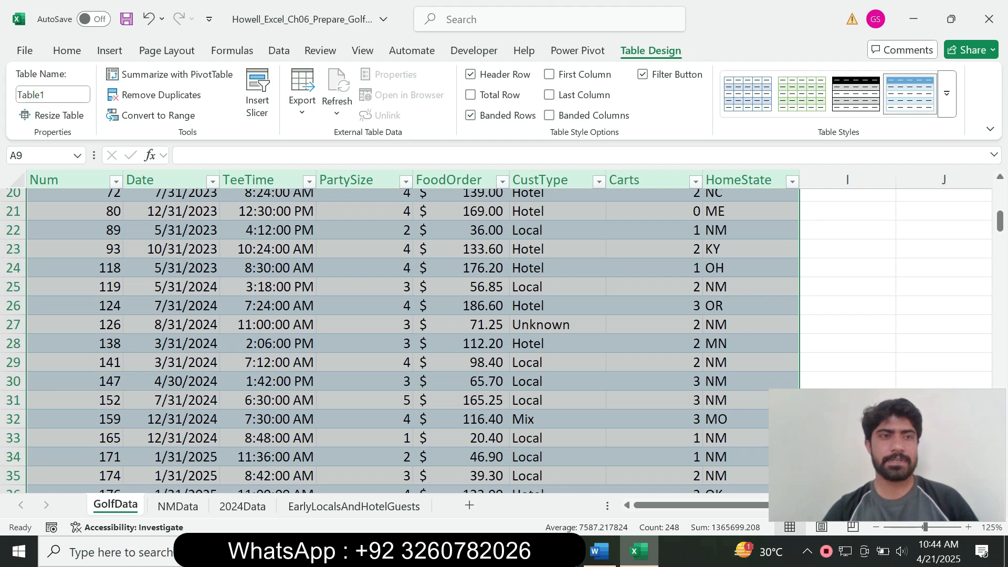
left_click(52, 95)
type("GolfData")
key("Return")
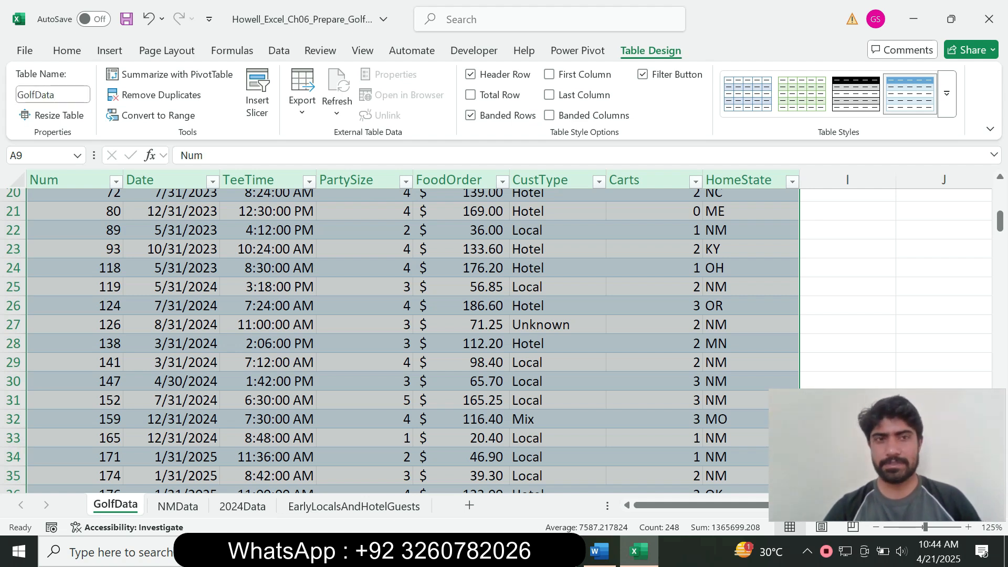
left_click(599, 551)
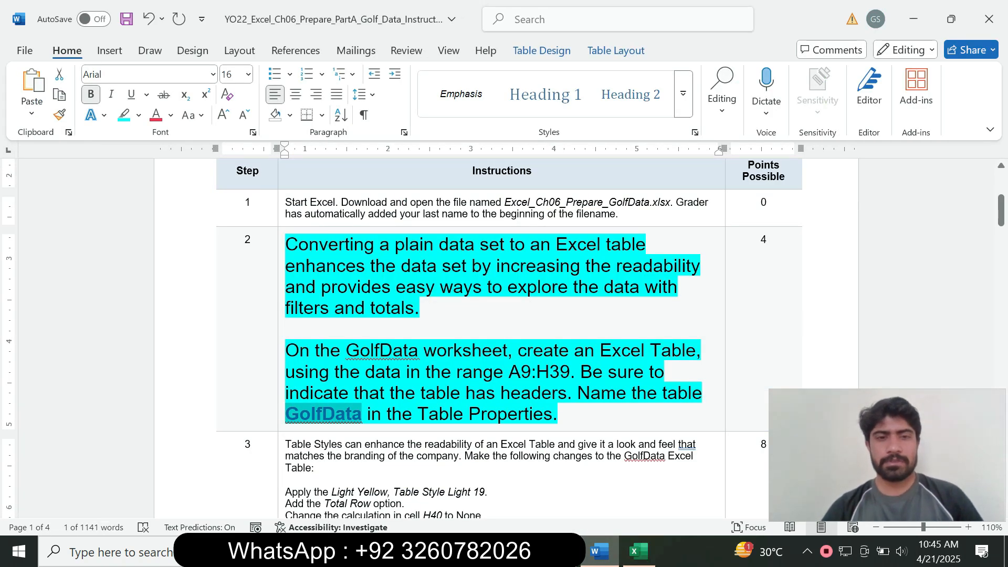
Set step 2's text to 9 pt with no highlight colour
left_click(285, 351)
left_click(282, 359)
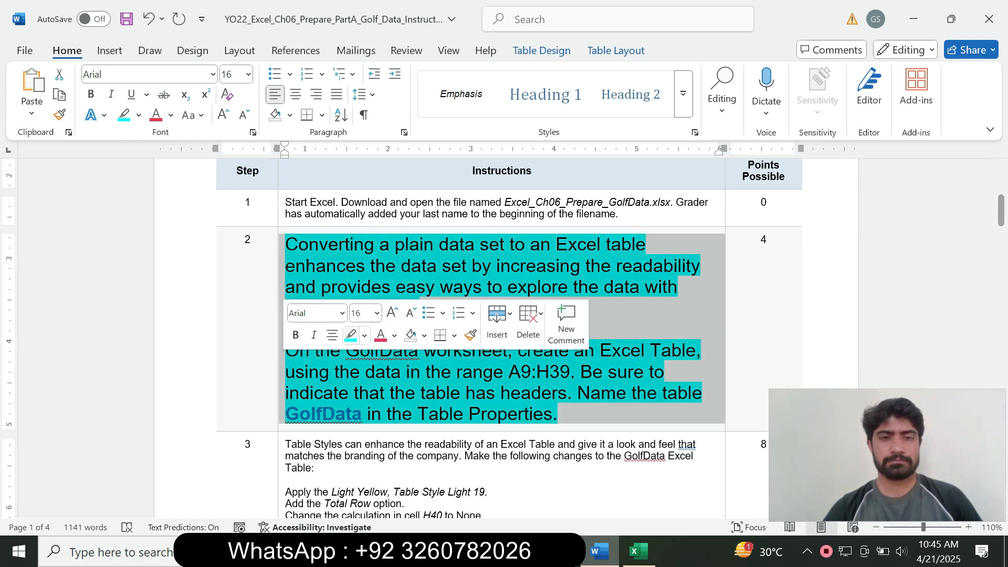
left_click(377, 313)
left_click(364, 127)
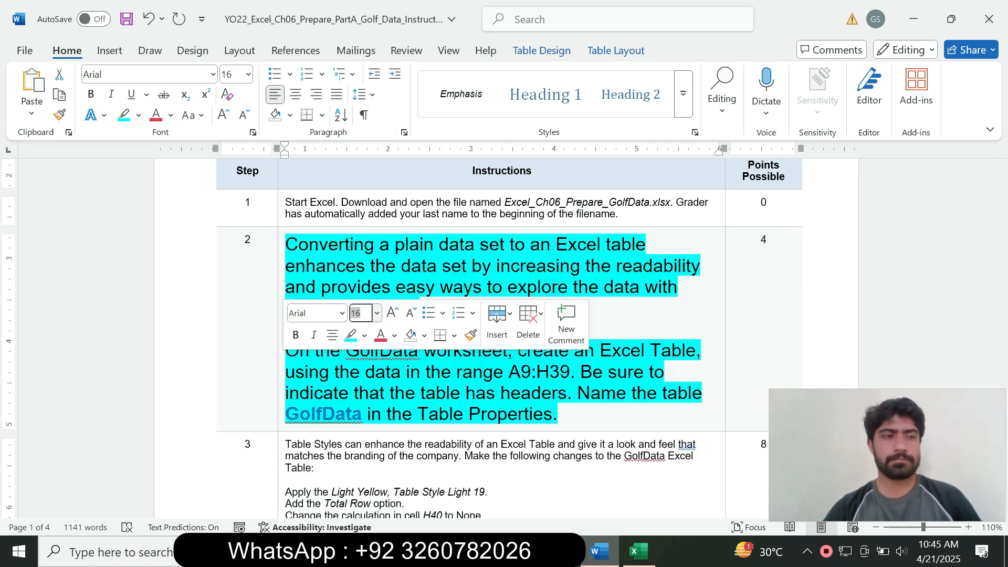
type("9")
key("Return")
left_click(138, 115)
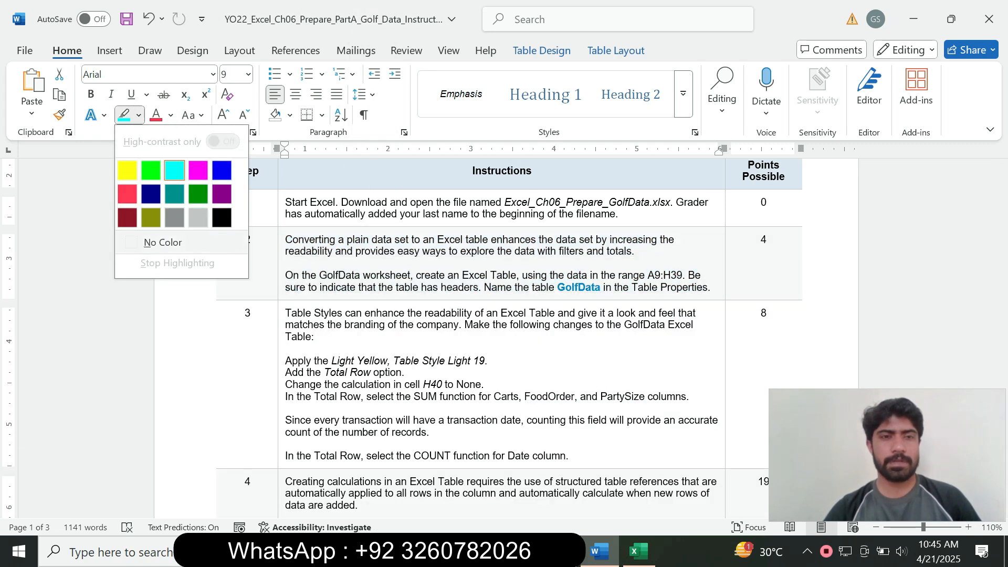
left_click(163, 242)
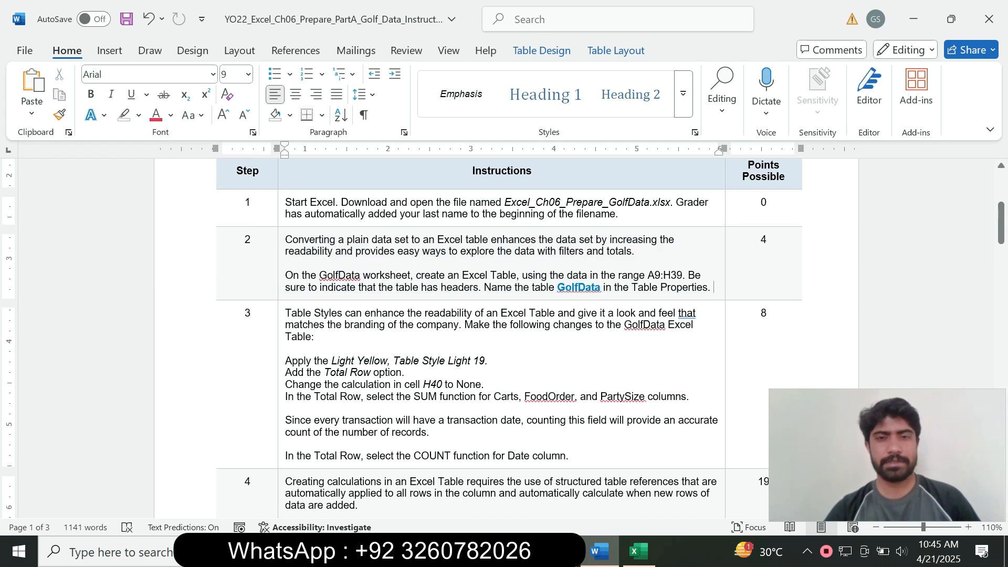
Set step 3's text to 12 pt with turquoise highlighting
left_click(281, 371)
left_click(375, 325)
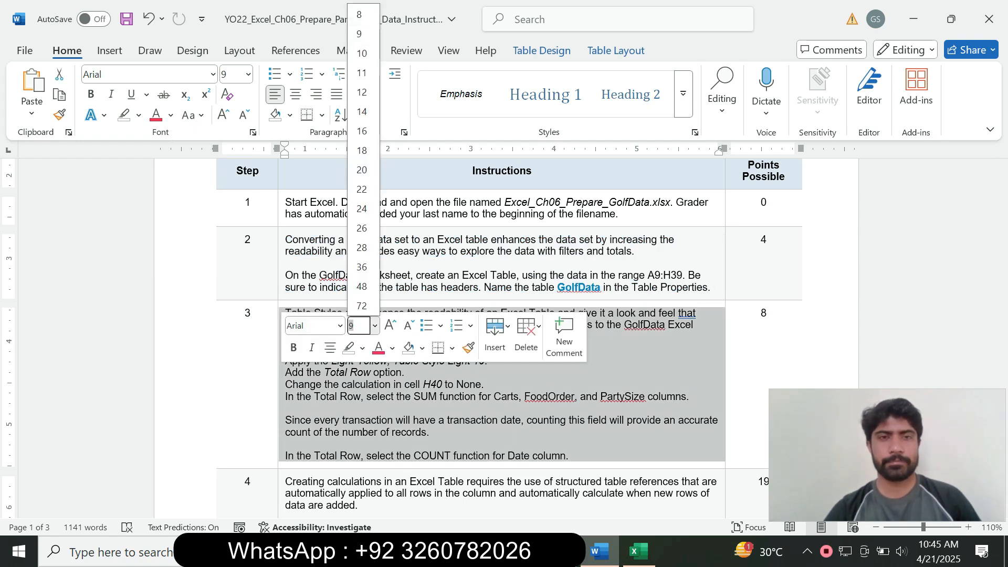
left_click(362, 92)
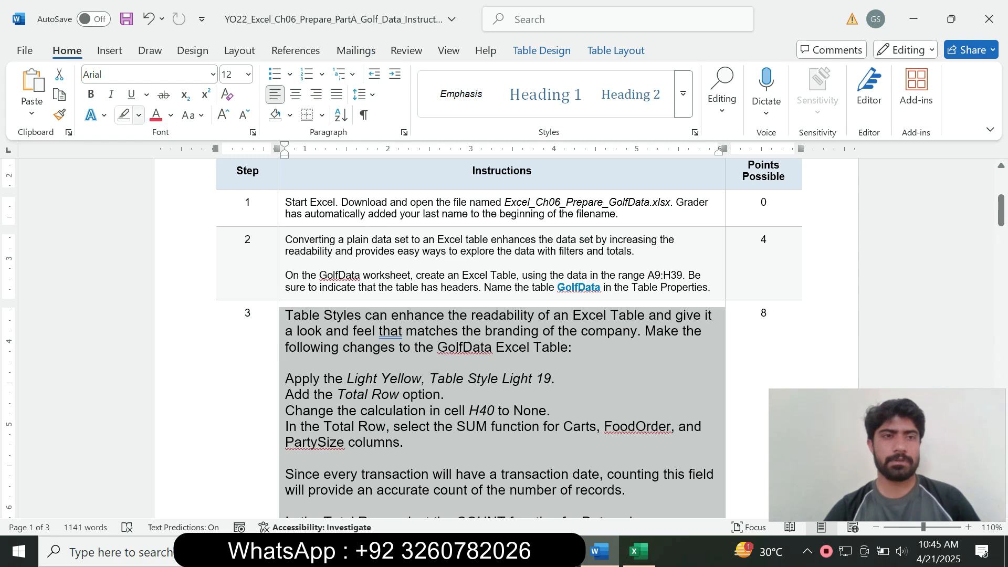
left_click(139, 115)
left_click(151, 171)
left_click_drag(1001, 210, 1002, 221)
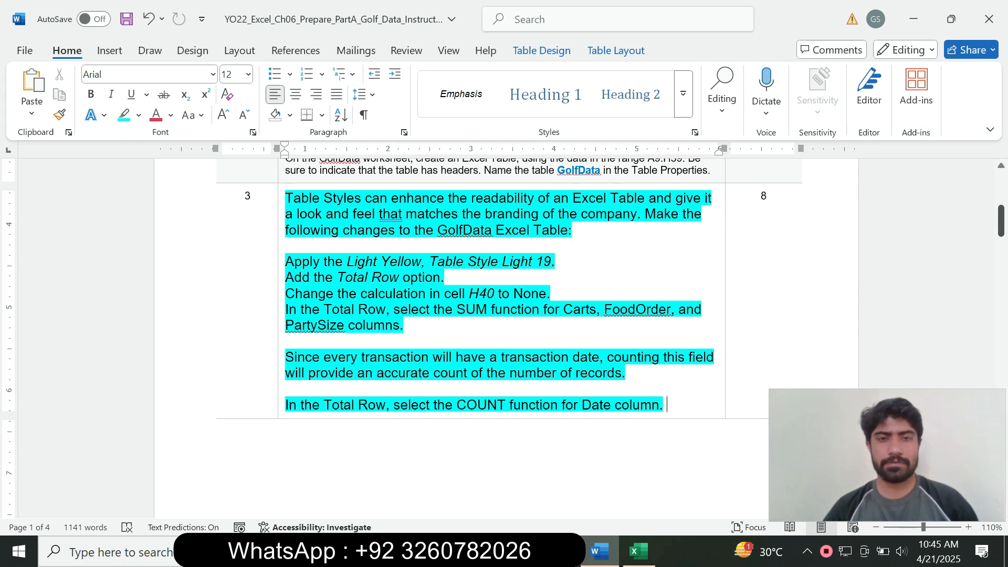
mouse_move(301, 261)
left_mouse_down()
mouse_move(467, 261)
mouse_move(291, 245)
left_mouse_up()
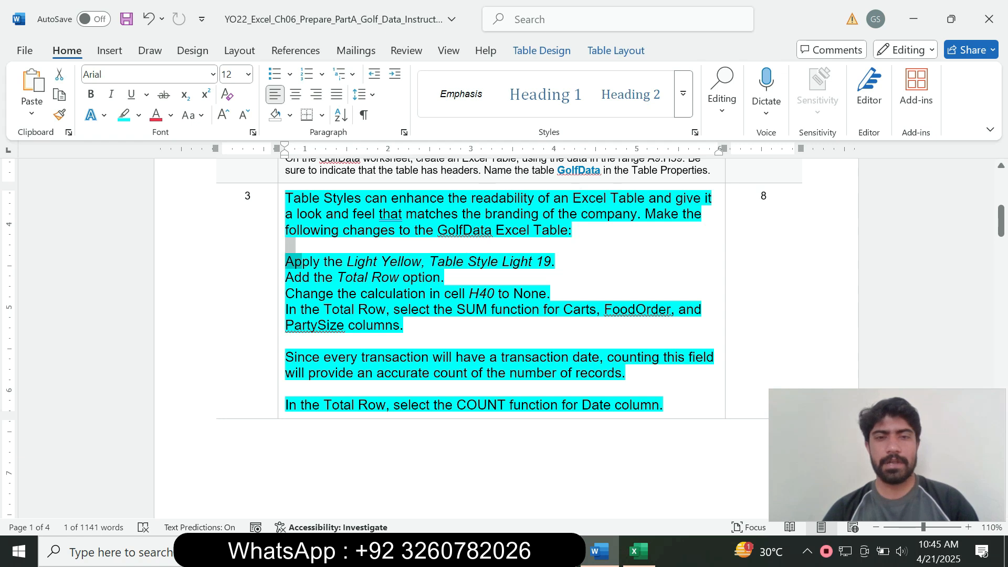
left_click(638, 552)
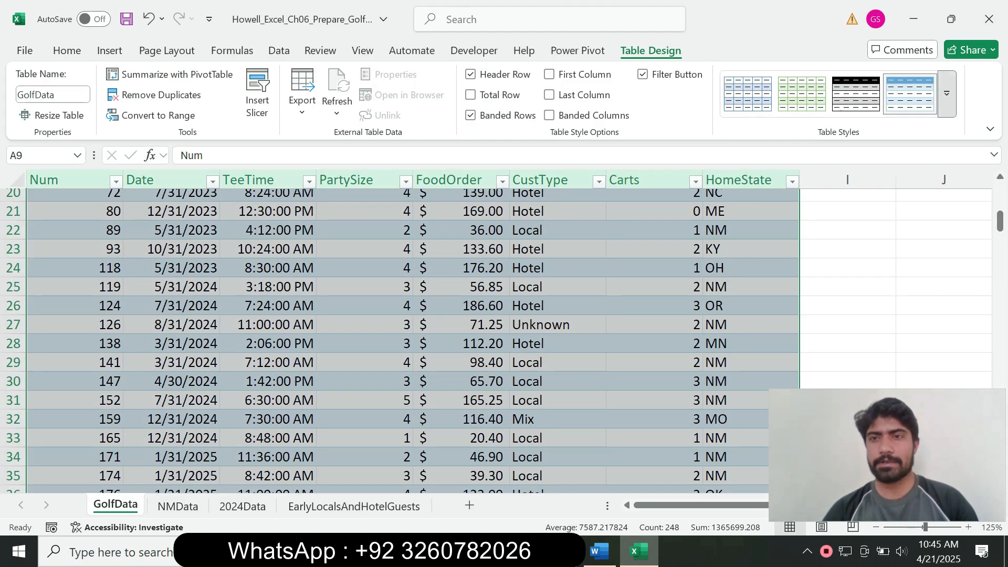
Apply the Light Yellow, Table Style Light 19 style to the GolfData table
left_click(947, 94)
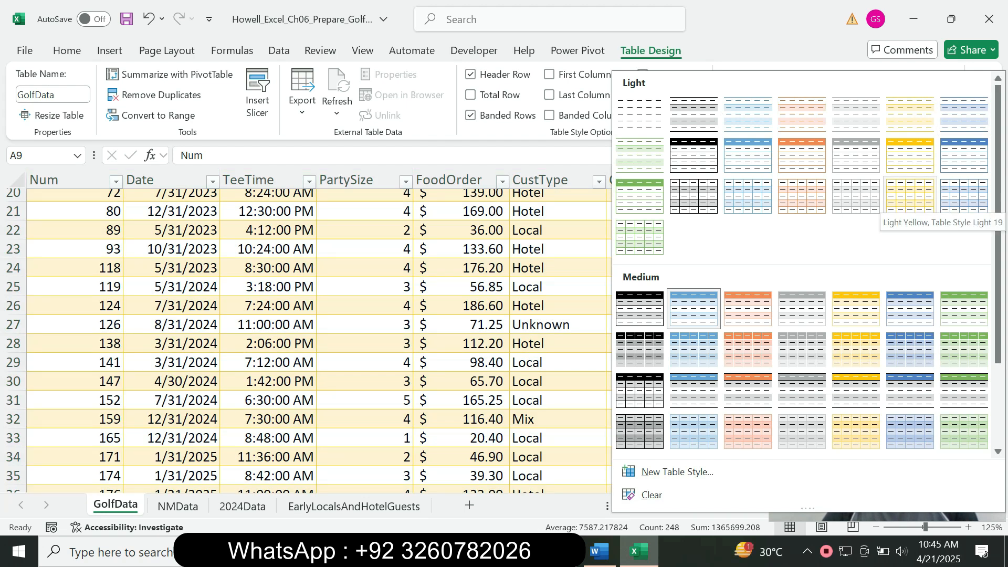
left_click(911, 196)
left_click(599, 552)
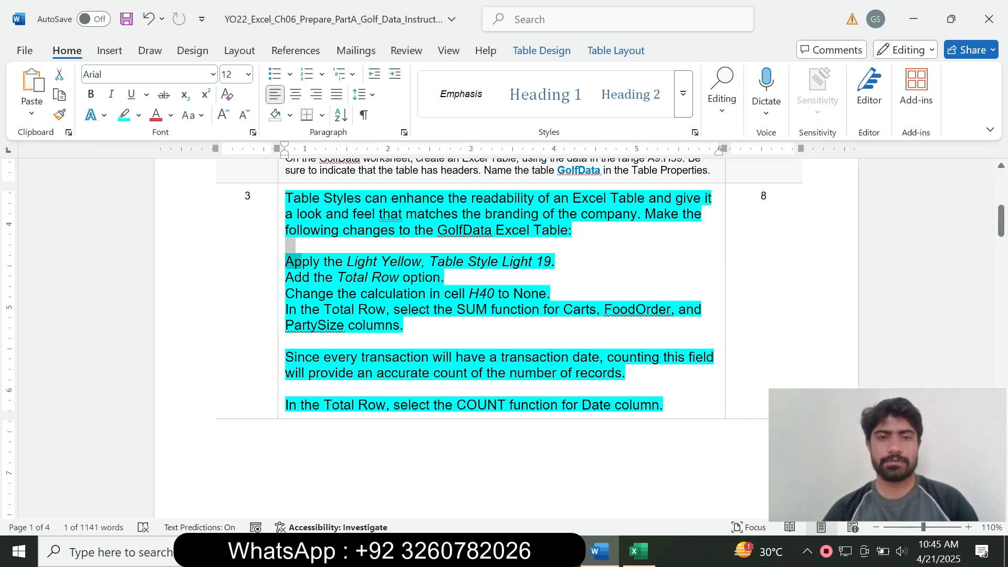
Turn on the Total Row for the GolfData table
left_click(639, 551)
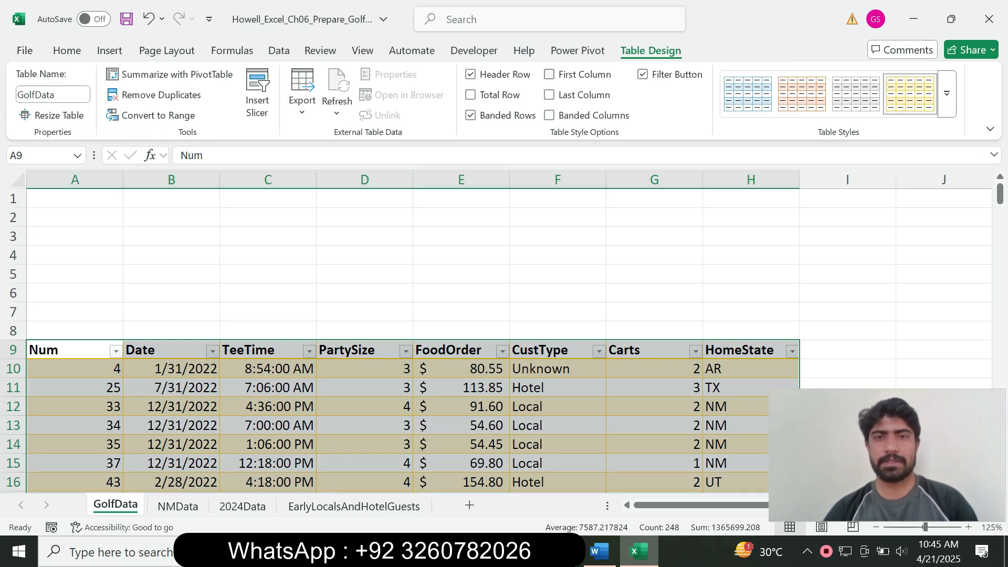
left_click(471, 94)
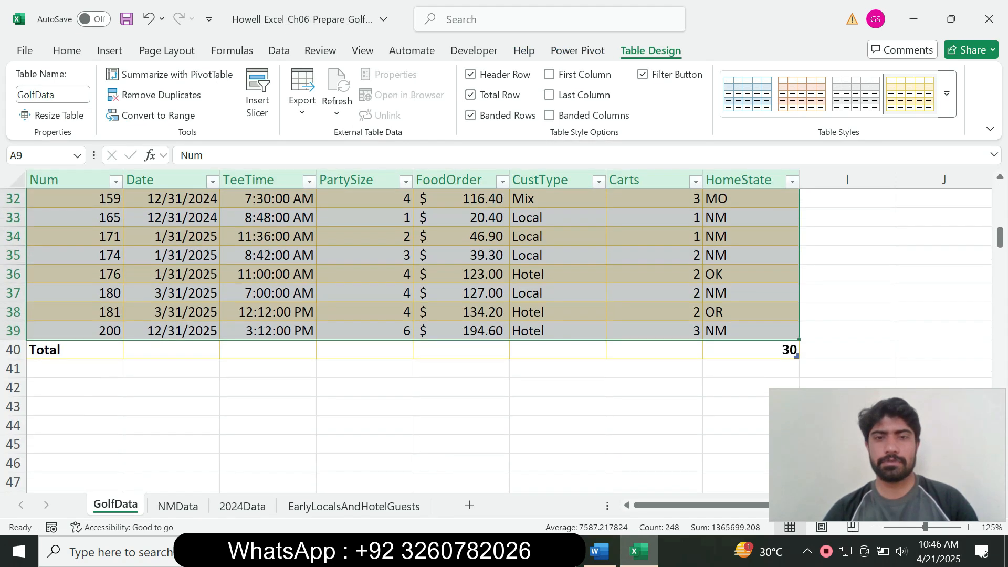
left_click(599, 551)
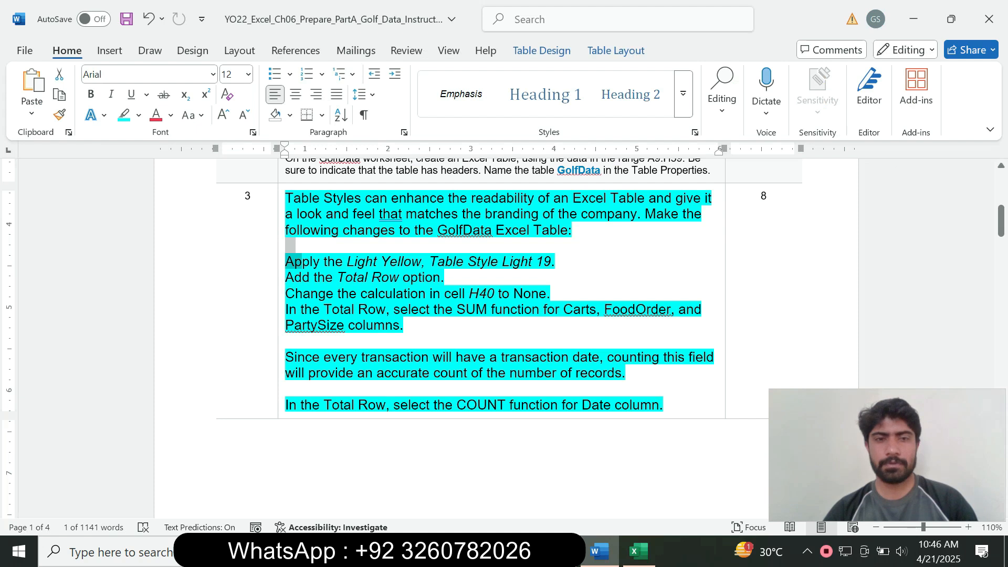
Read the Total Row and 'Change the calculation' instruction lines, then return to Excel
left_click(372, 277)
left_click_drag(303, 293, 515, 281)
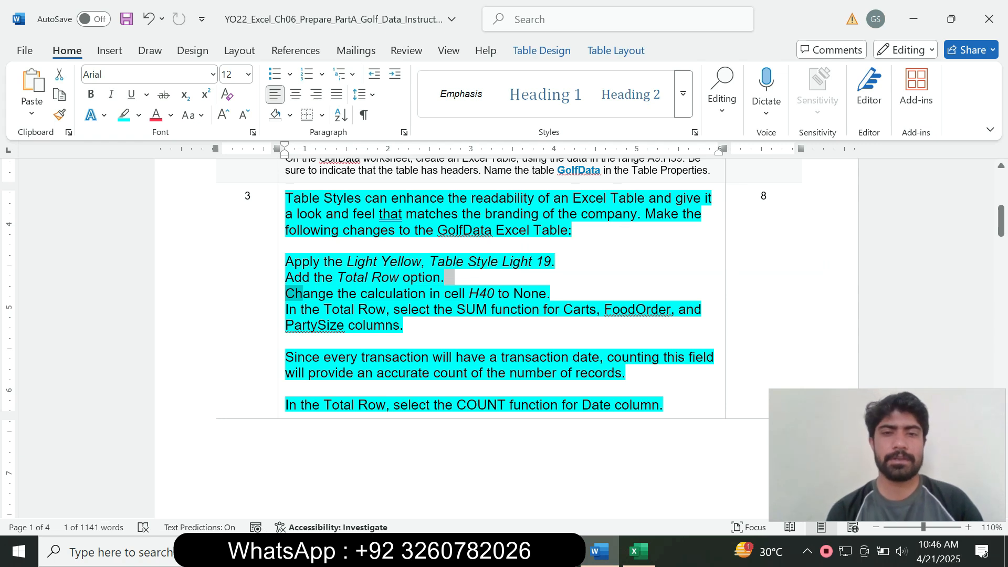
left_click(639, 551)
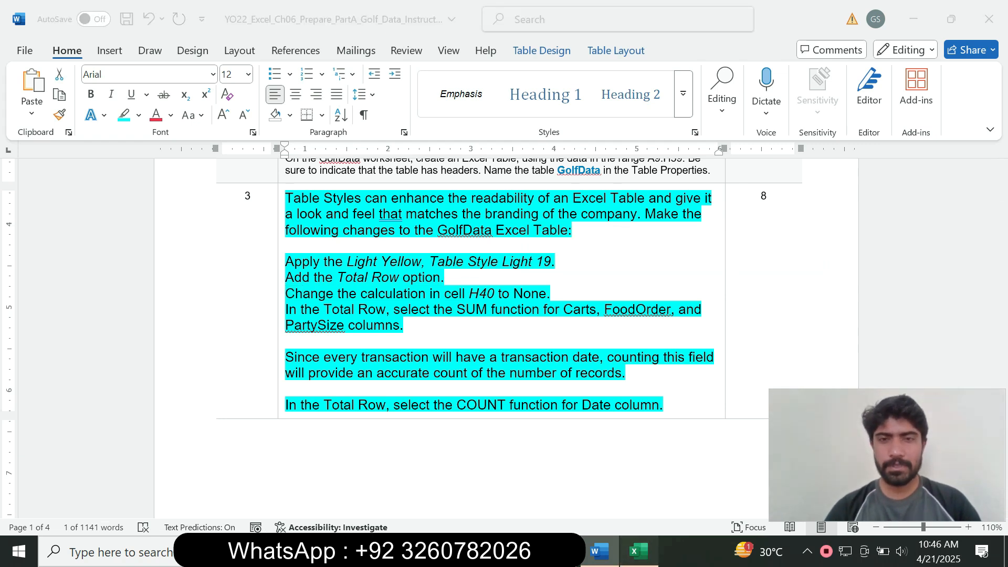
Set the HomeState total in cell H40 to None
left_click(751, 349)
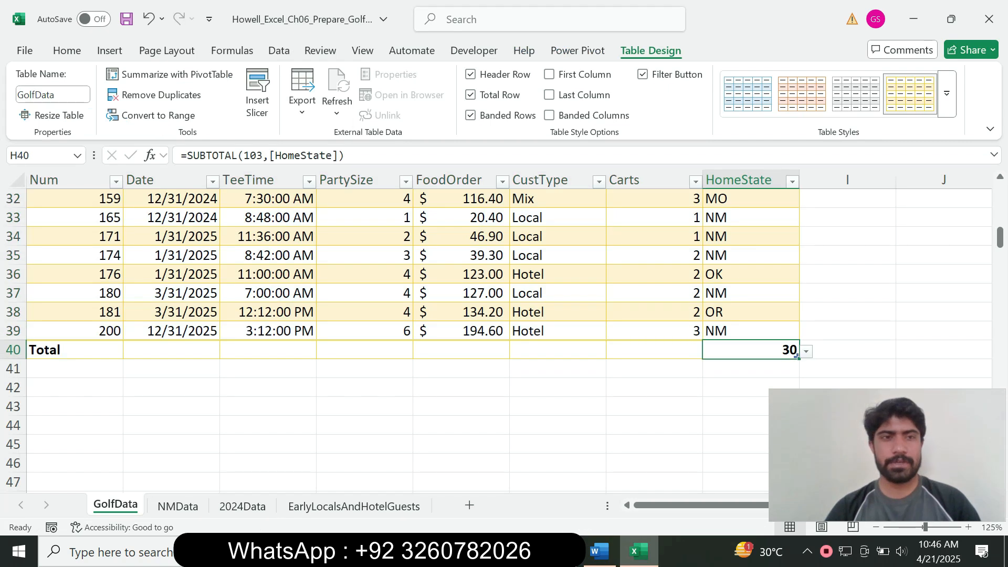
left_click(819, 351)
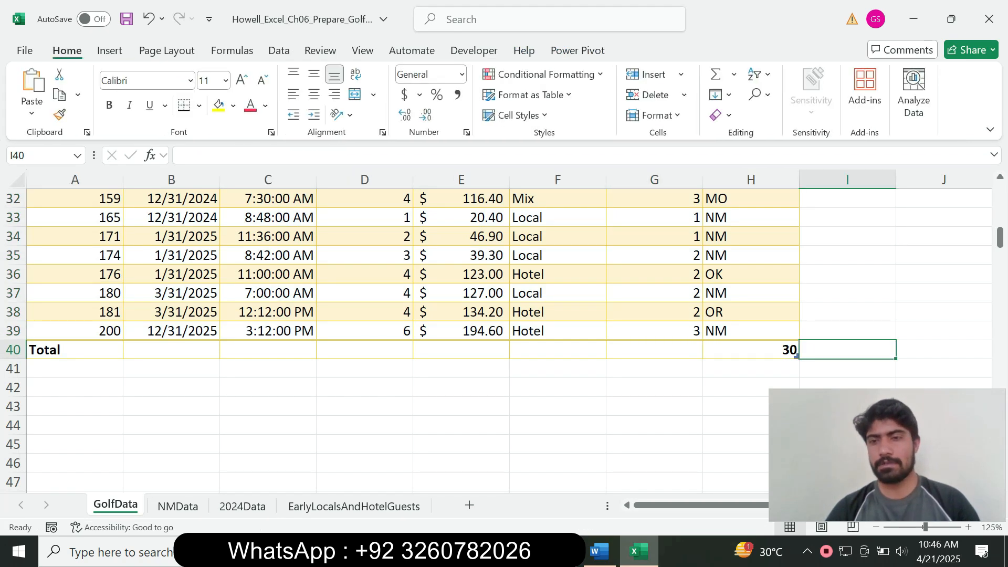
left_click(756, 350)
left_click(807, 351)
key("Up")
key("Up")
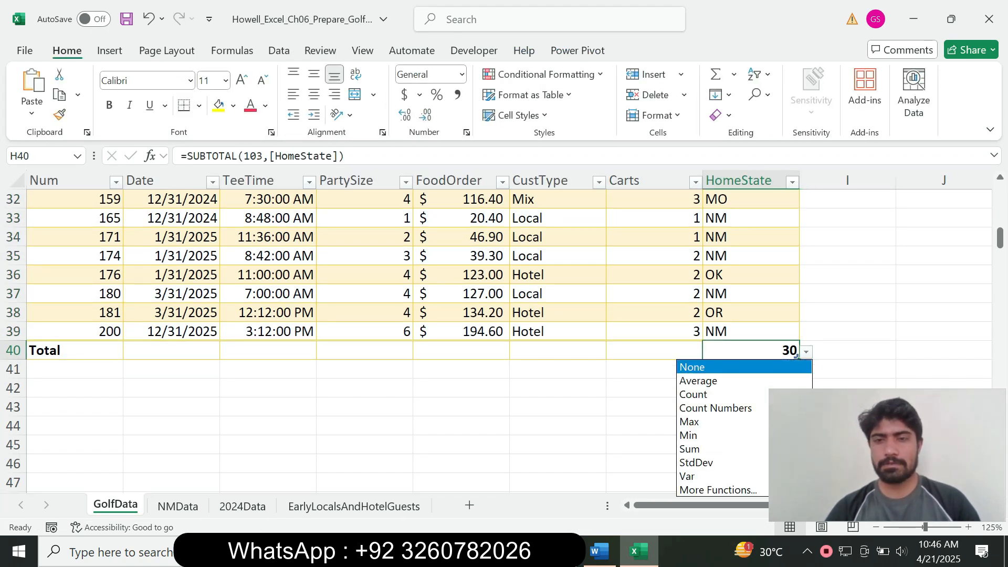
key("Return")
Read the instruction to select the SUM function, then return to Excel
left_click(599, 552)
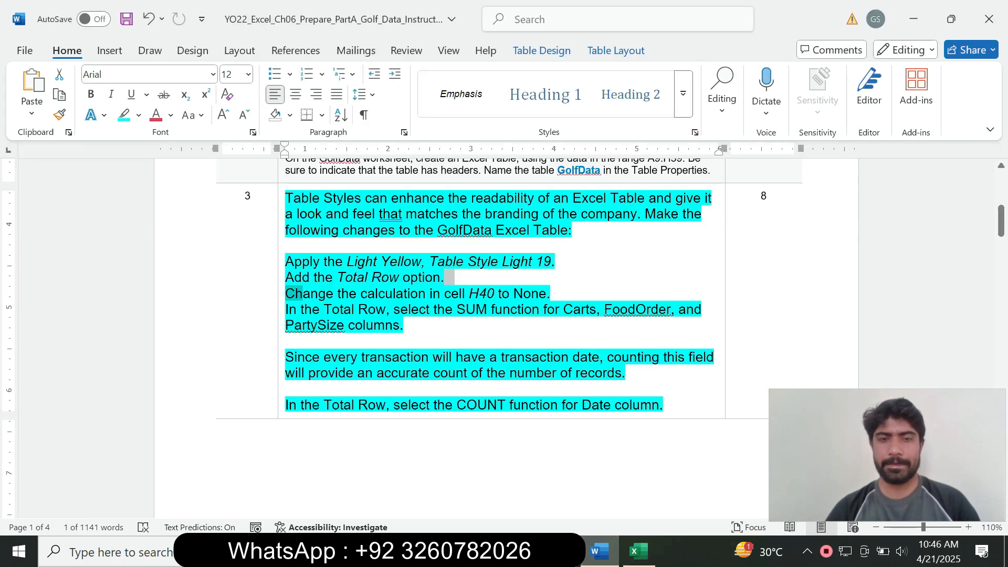
left_click(345, 325)
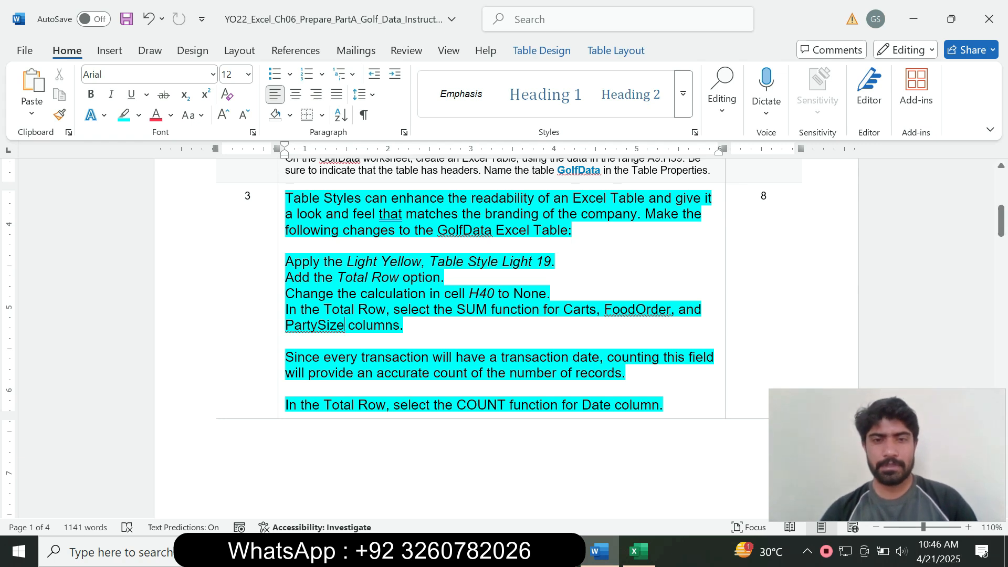
left_click_drag(394, 309, 490, 309)
left_click(638, 551)
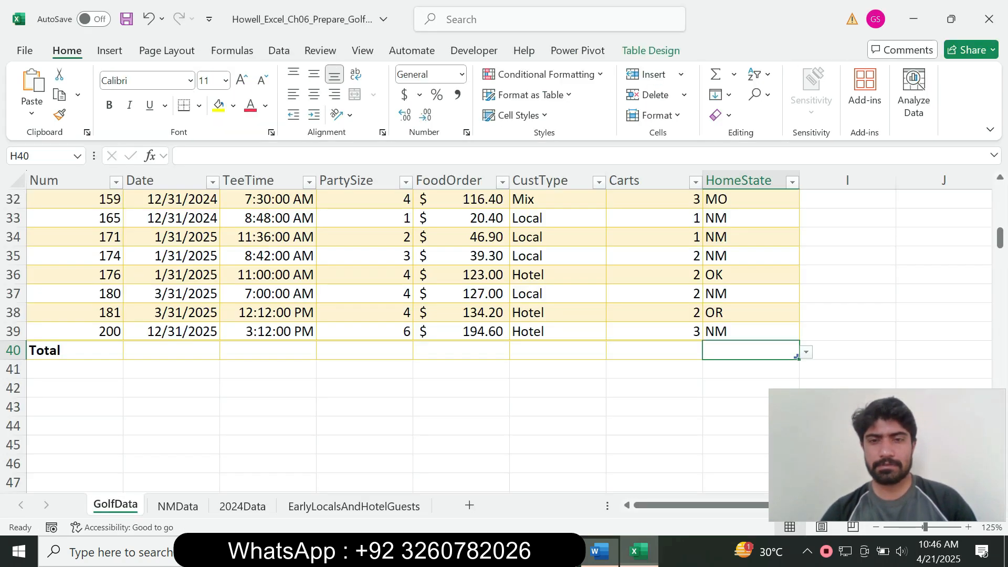
Set the Carts total in G40 to Sum
left_click(654, 350)
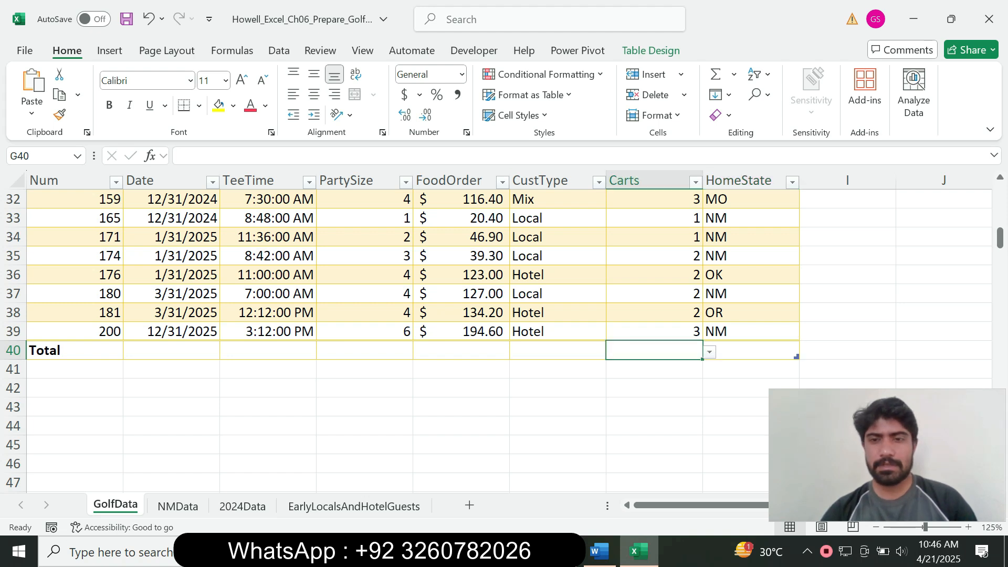
key("alt+Down")
key("Down")
key("Down")
key("Down")
key("Down")
key("Down")
key("Down")
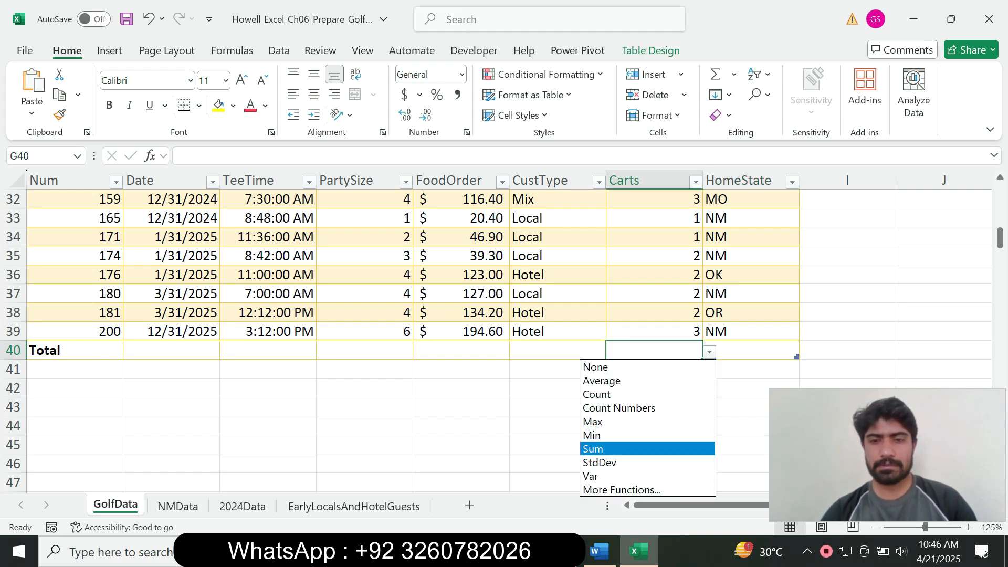
key("Return")
key("alt+Tab")
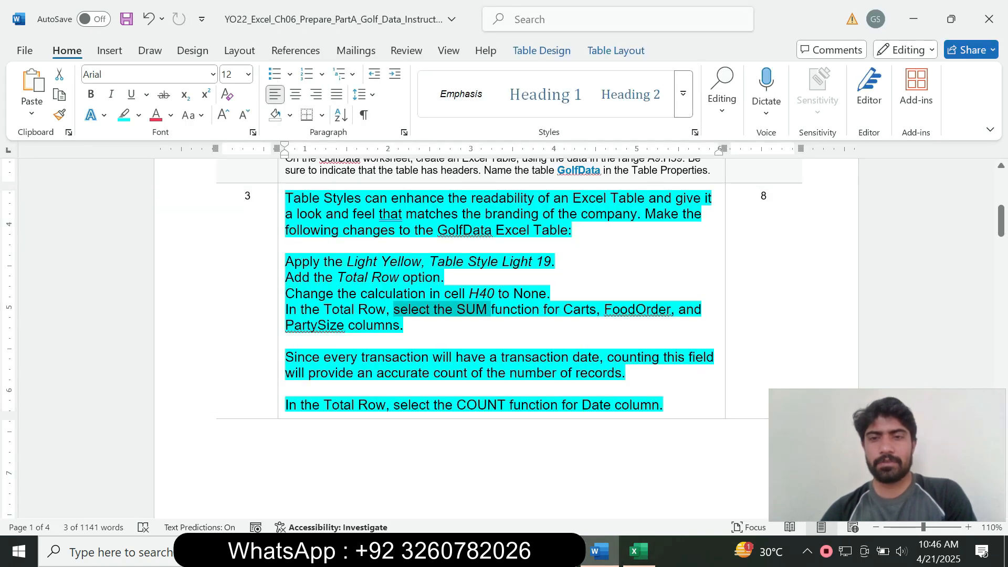
key("alt+Tab")
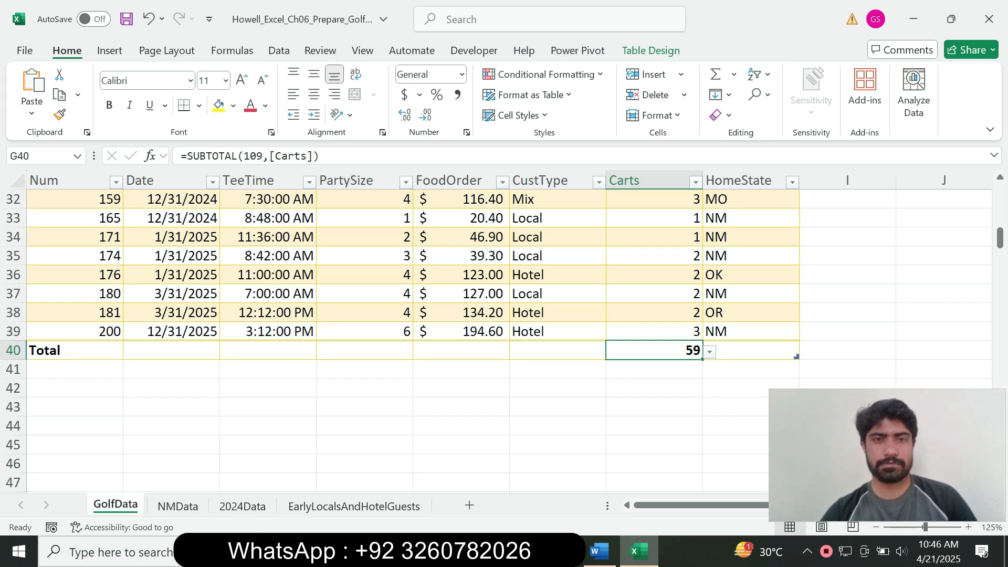
Set the FoodOrder total in E40 to Sum, giving $3,286.50
left_click(461, 351)
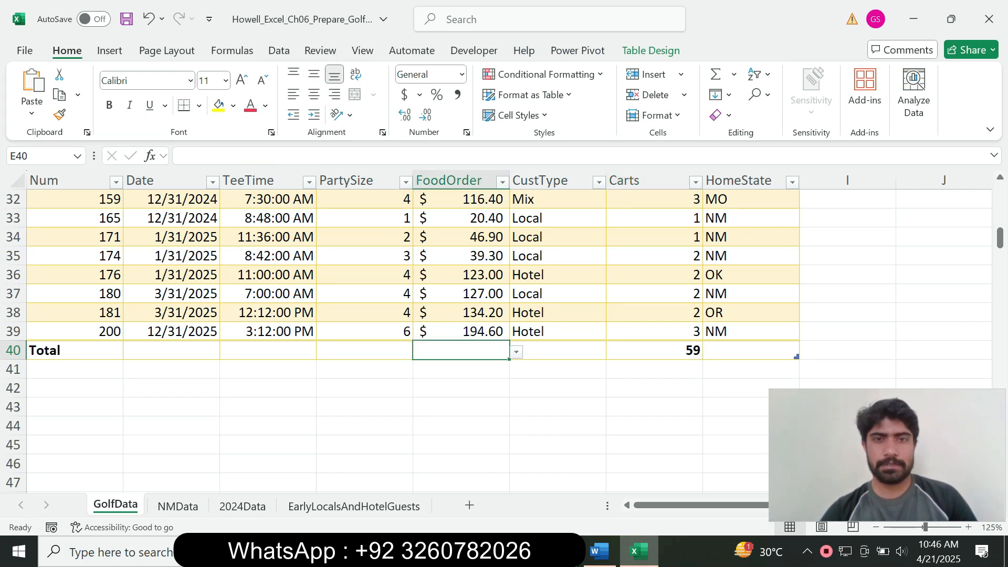
key("alt+Down")
key("Down")
key("Down")
key("Down")
key("Down")
key("Down")
key("Down")
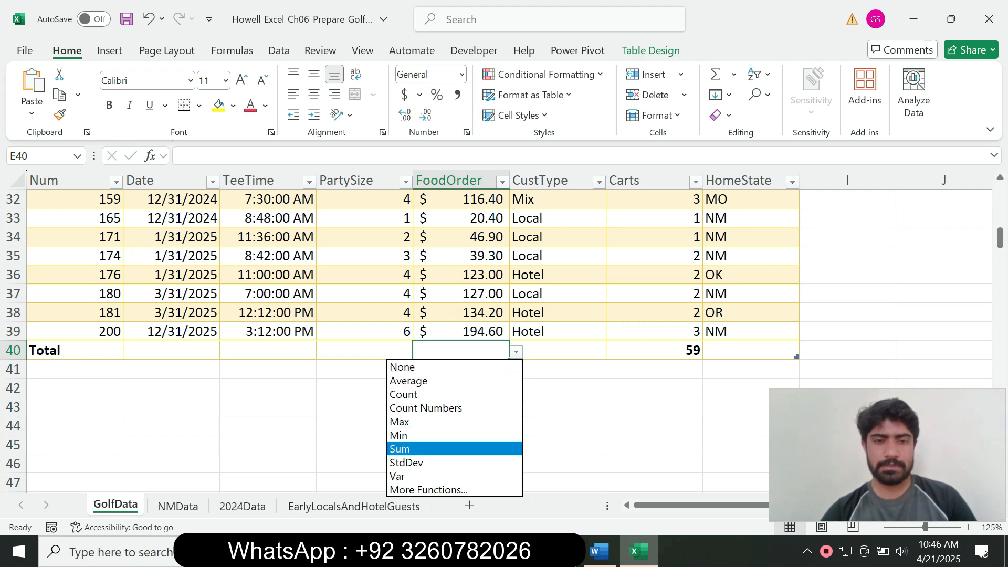
key("Return")
left_click(599, 551)
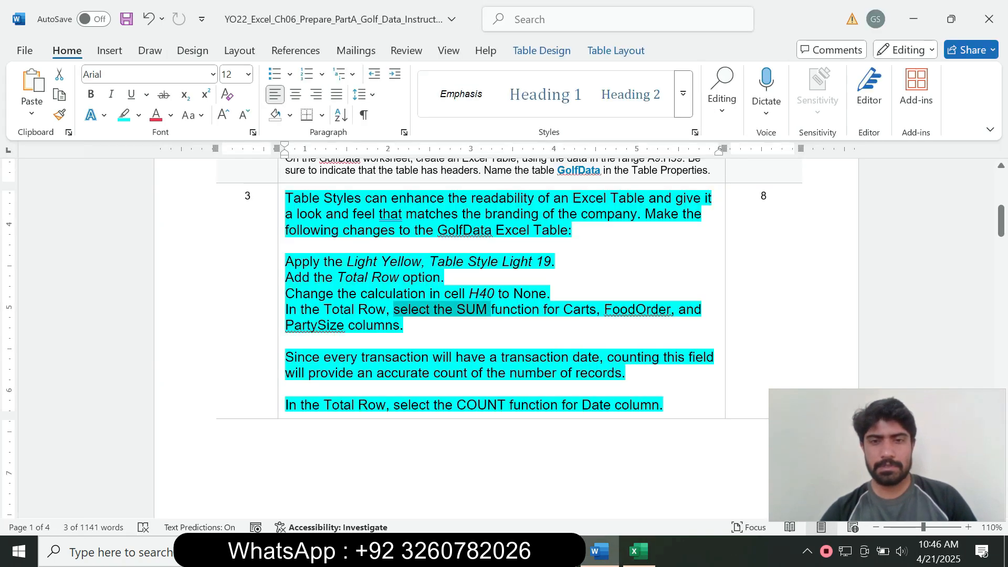
left_click(405, 326)
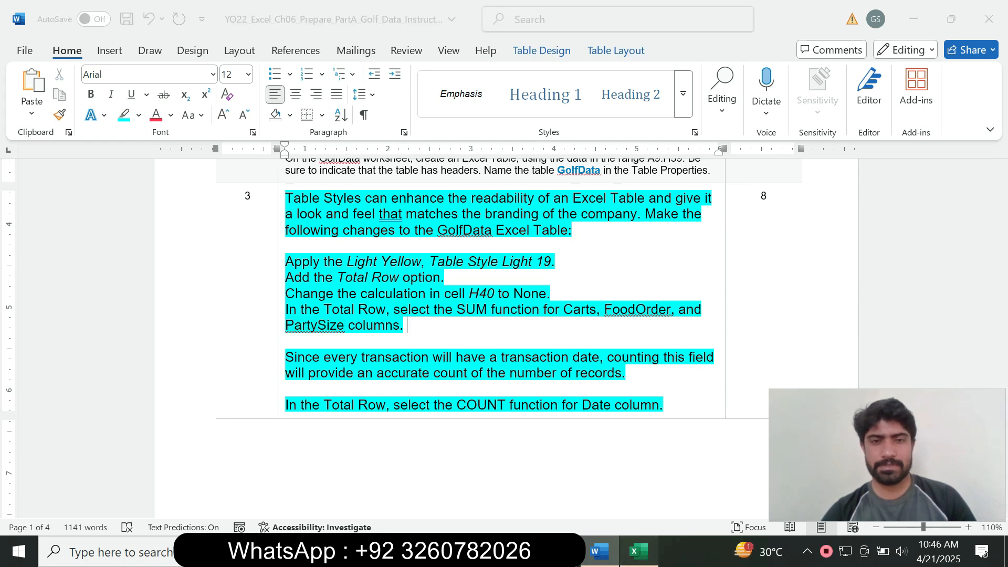
left_click(638, 551)
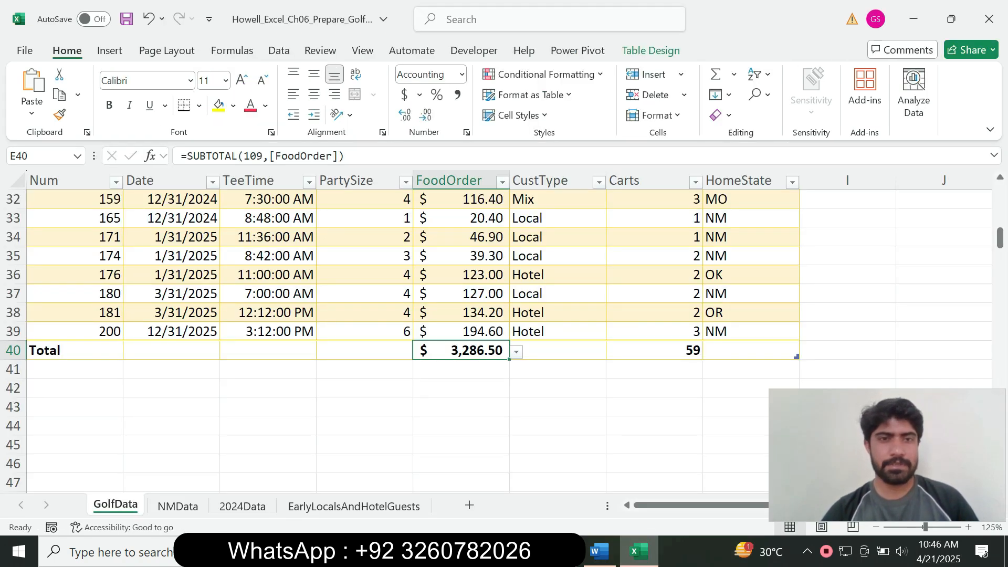
Set the PartySize total in D40 to Sum, giving 110
left_click(364, 350)
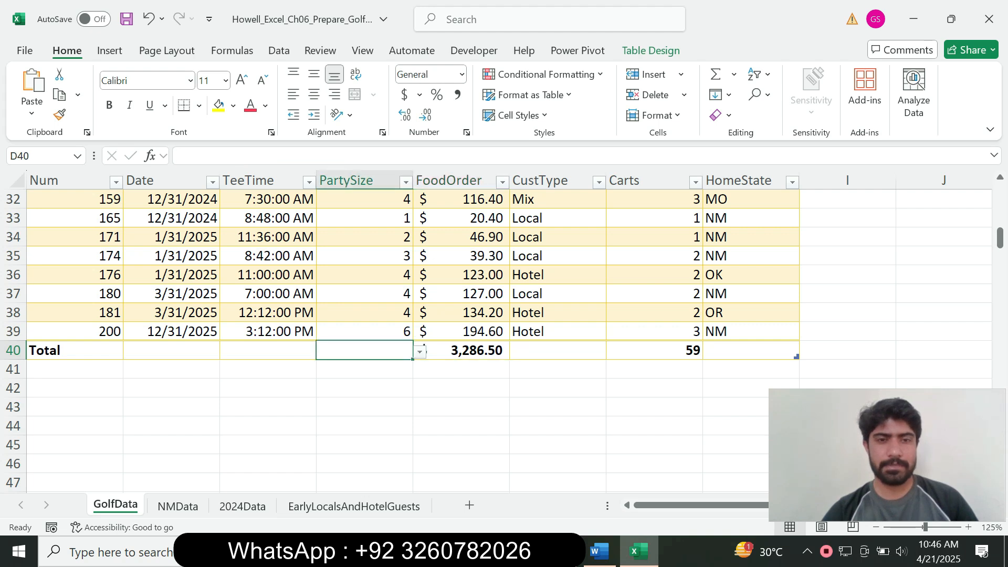
left_click(420, 351)
left_click(326, 448)
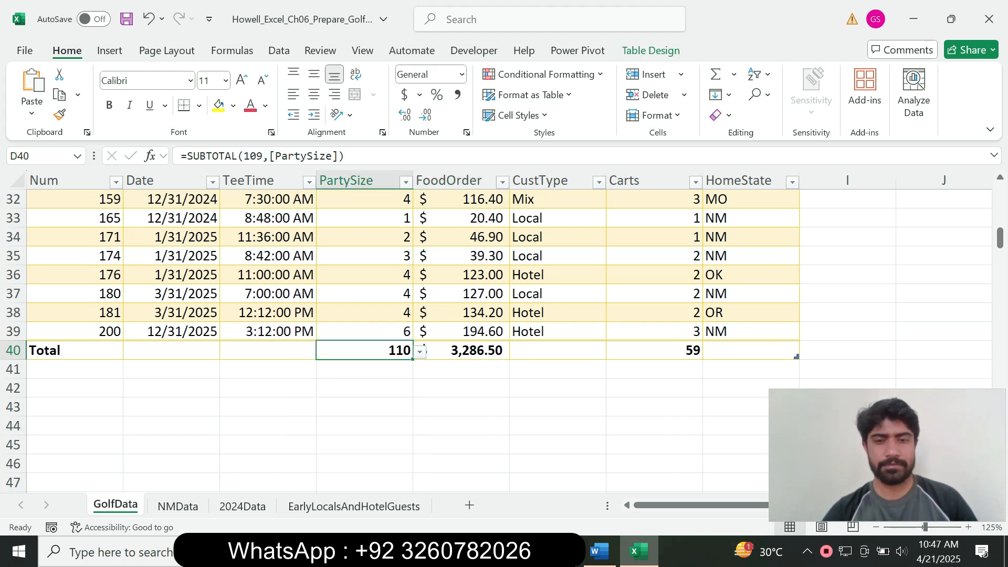
left_click(599, 551)
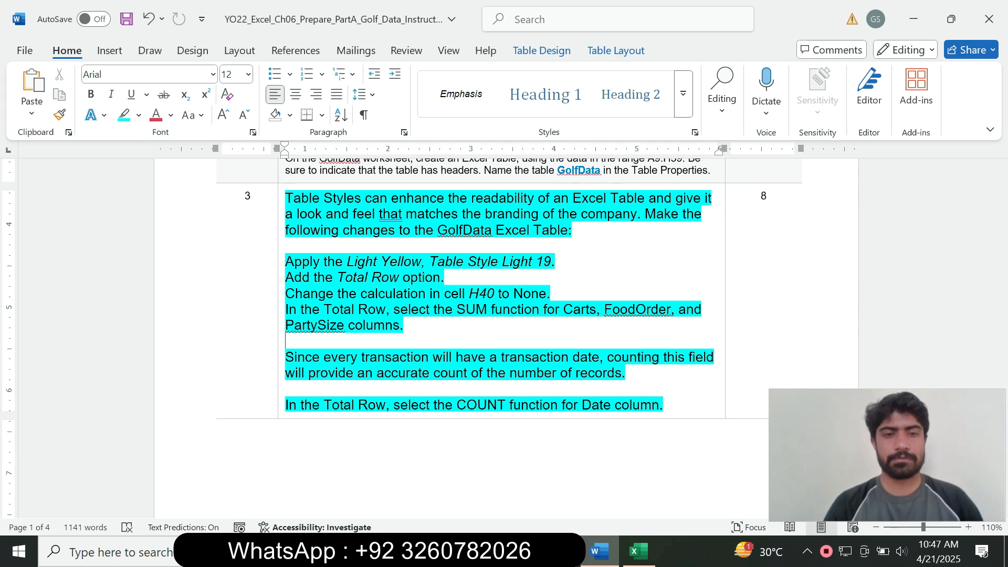
Mark 'the Total Row' in the date-counting instruction and return to Excel
left_click_drag(301, 405, 393, 404)
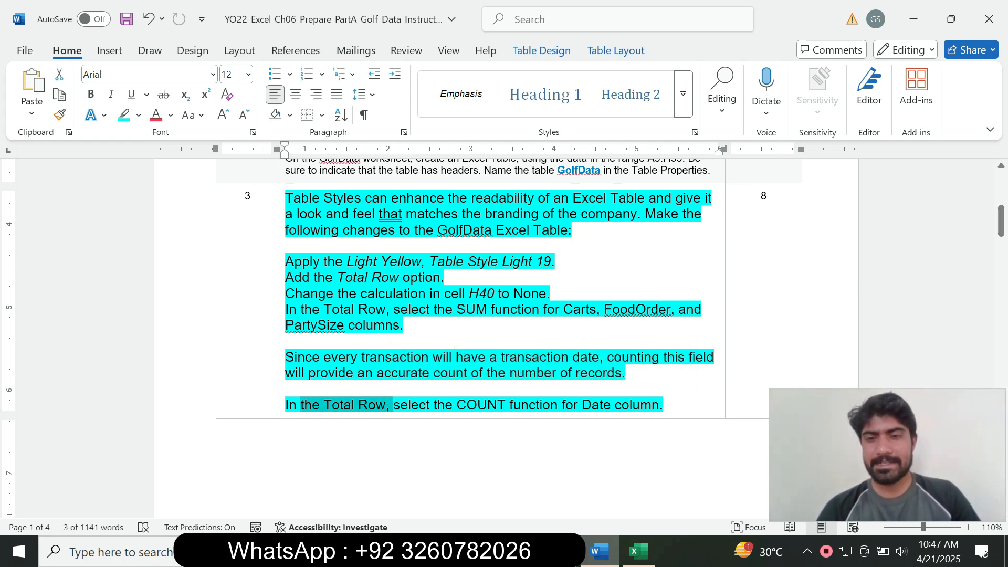
left_click(639, 551)
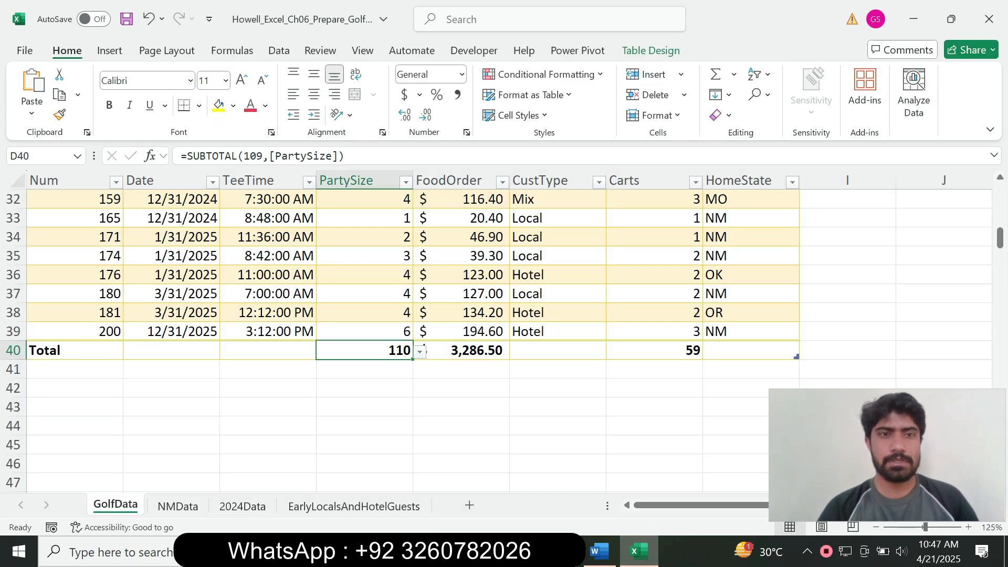
Select a Date column cell, view Table Design, and read the COUNT instruction for Date
left_click(173, 313)
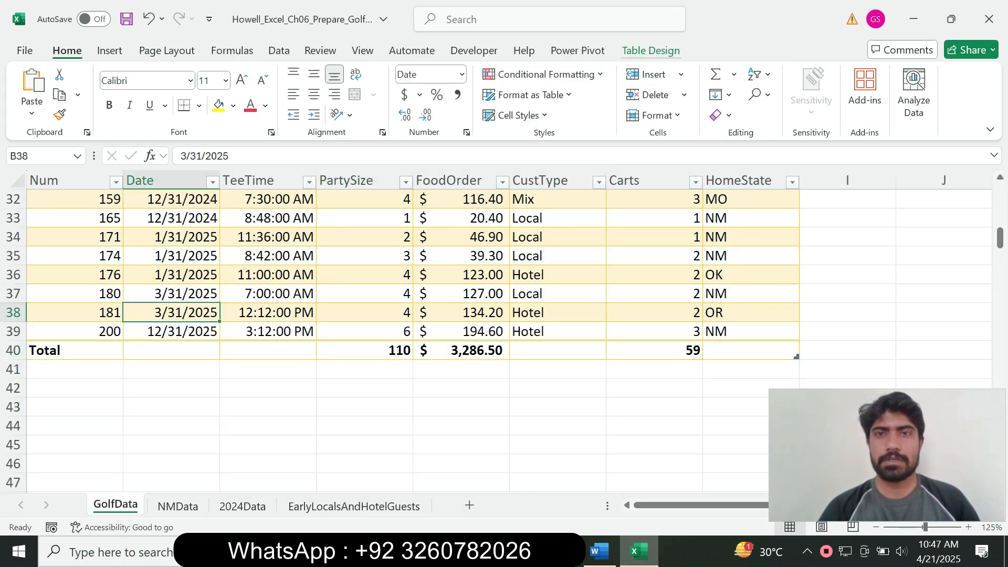
left_click(651, 51)
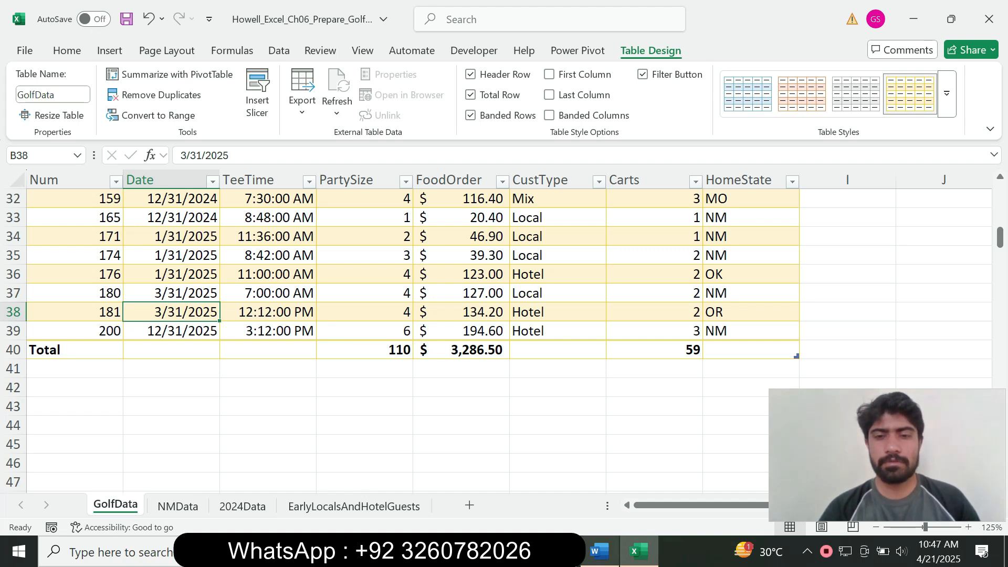
left_click(599, 551)
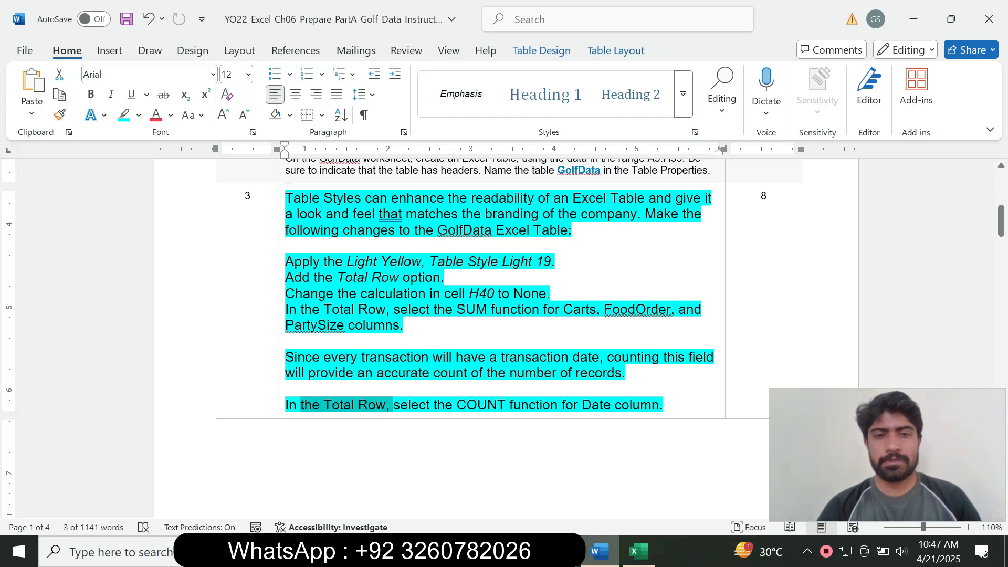
left_click(453, 404)
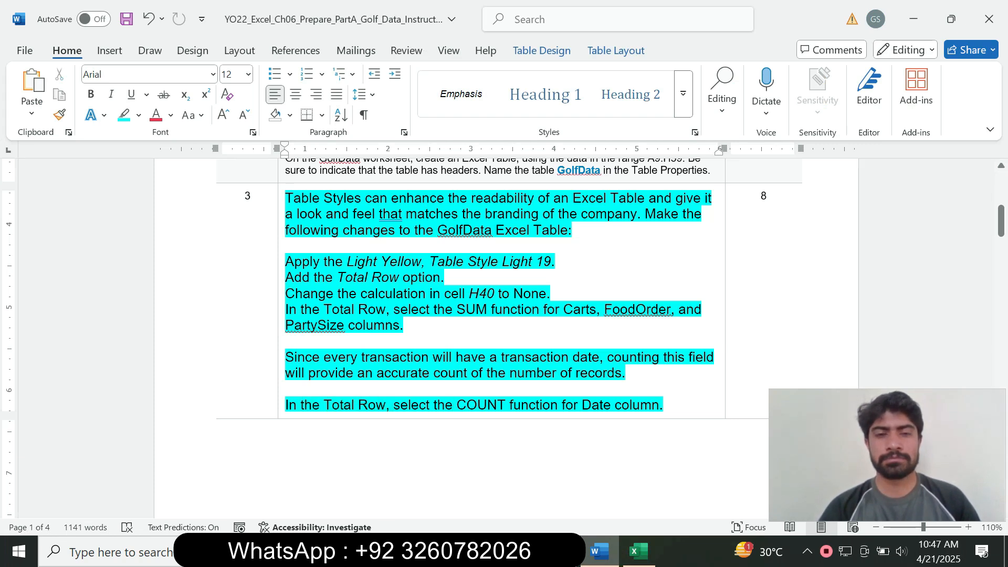
left_click_drag(394, 405, 611, 405)
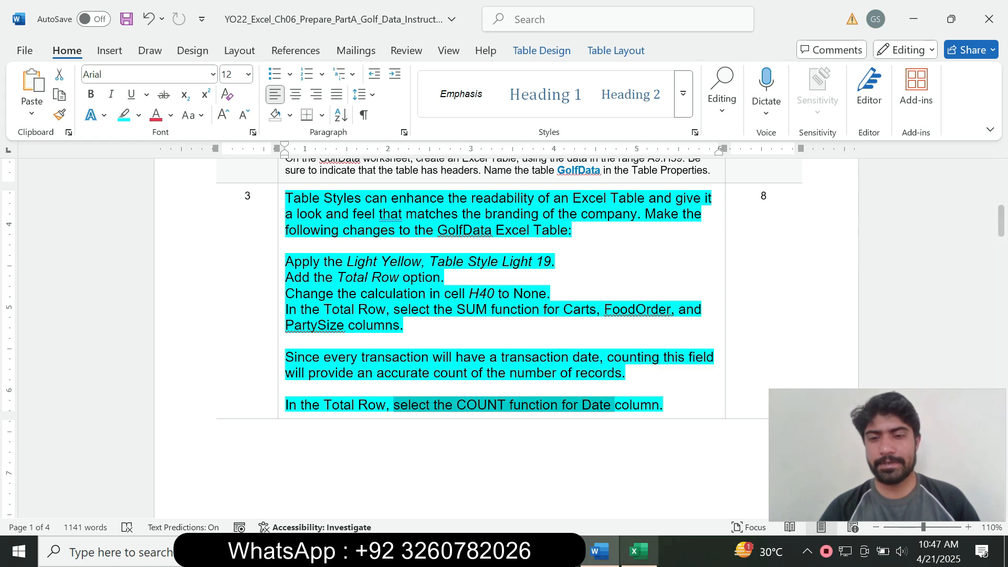
left_click(638, 551)
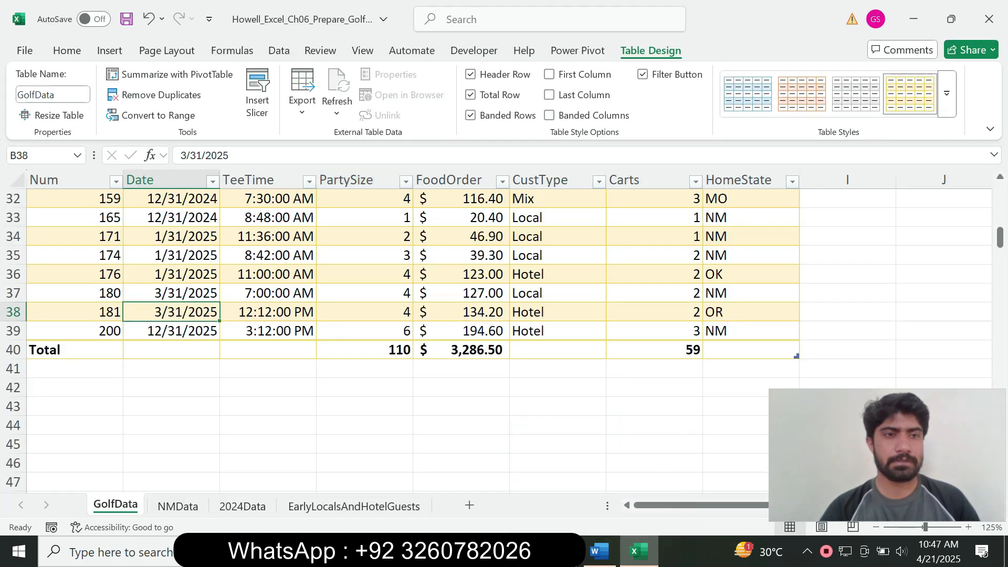
Set the Date total in B40 to Count, showing 30 records
left_click(171, 350)
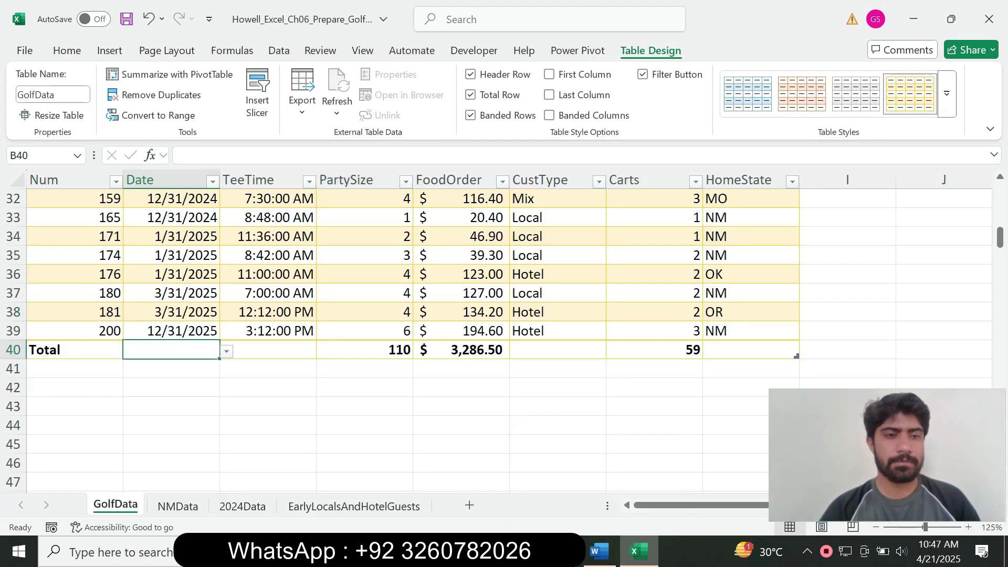
left_click(226, 352)
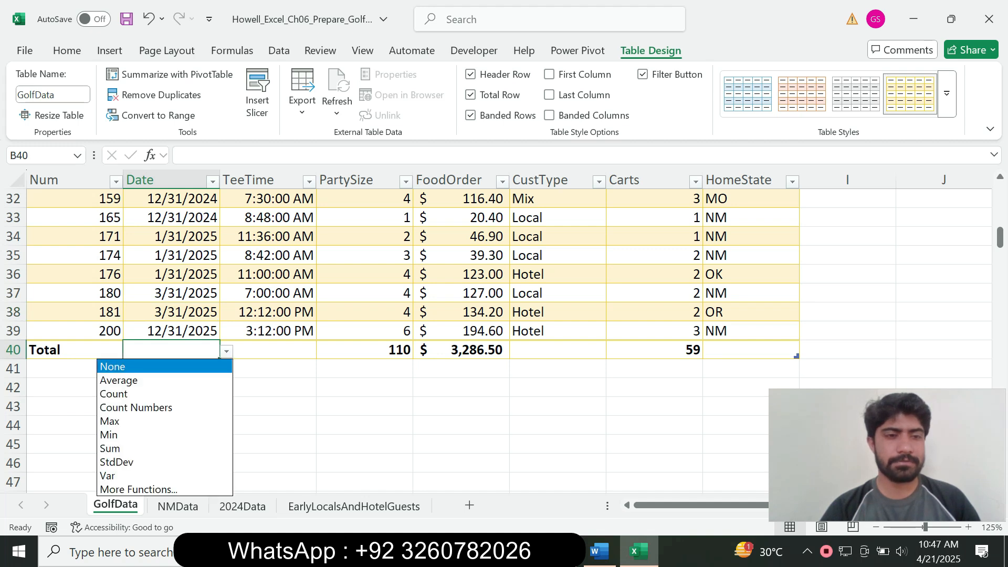
key("Down")
key("Down")
left_click(157, 394)
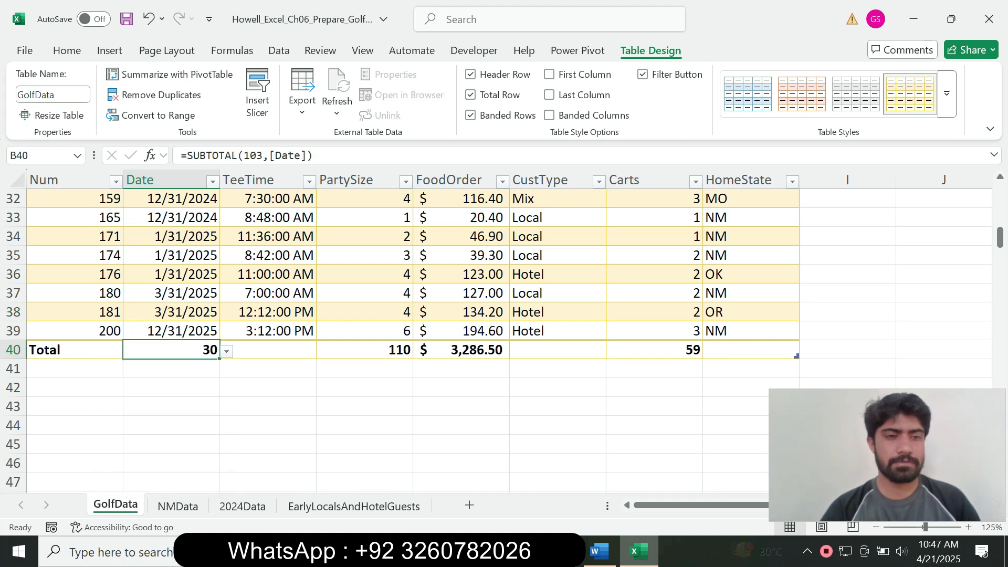
left_click(364, 388)
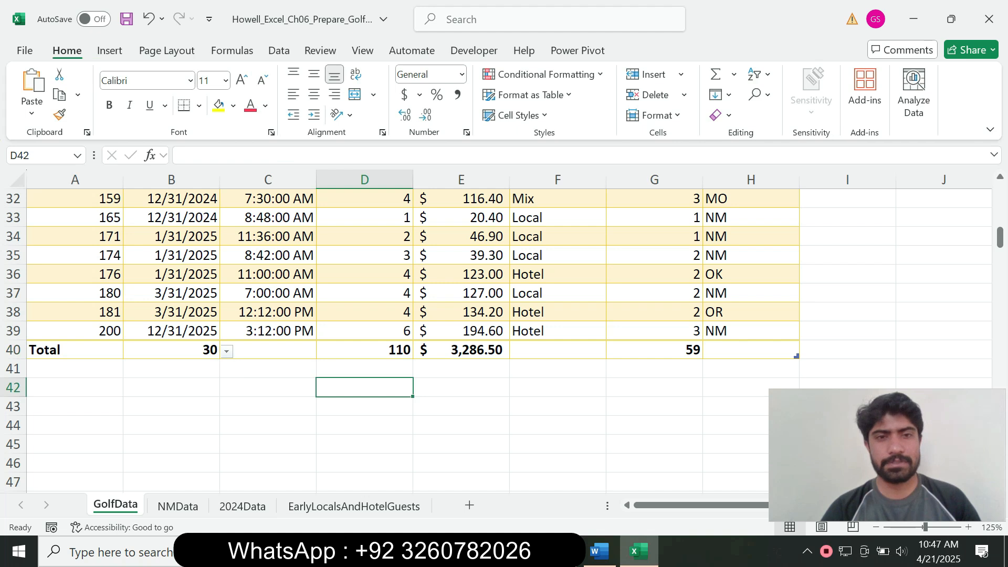
left_click(599, 551)
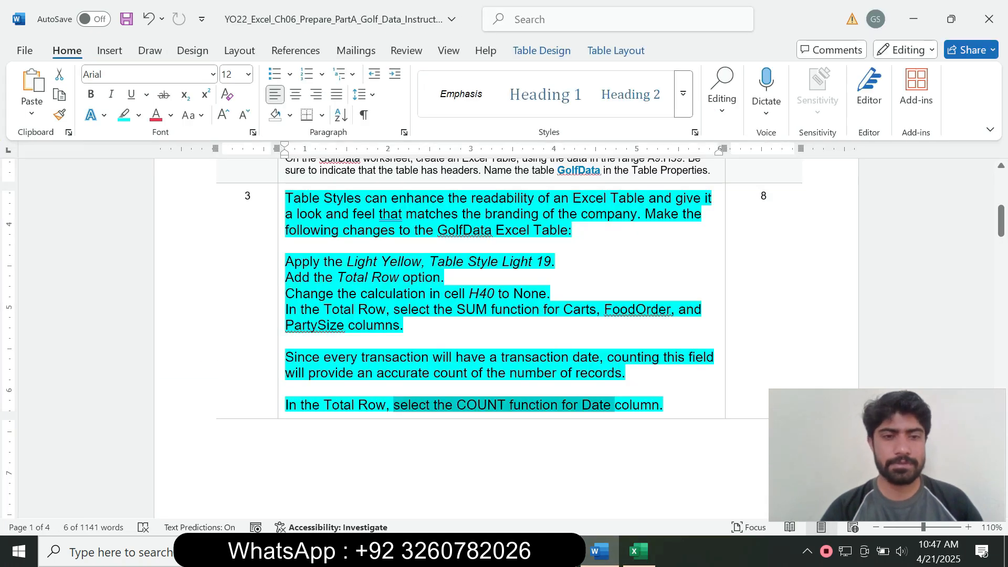
Make Step 3's instructions 9 pt with no highlight, then scroll the document up to Step 4
left_click(282, 388)
left_click(376, 339)
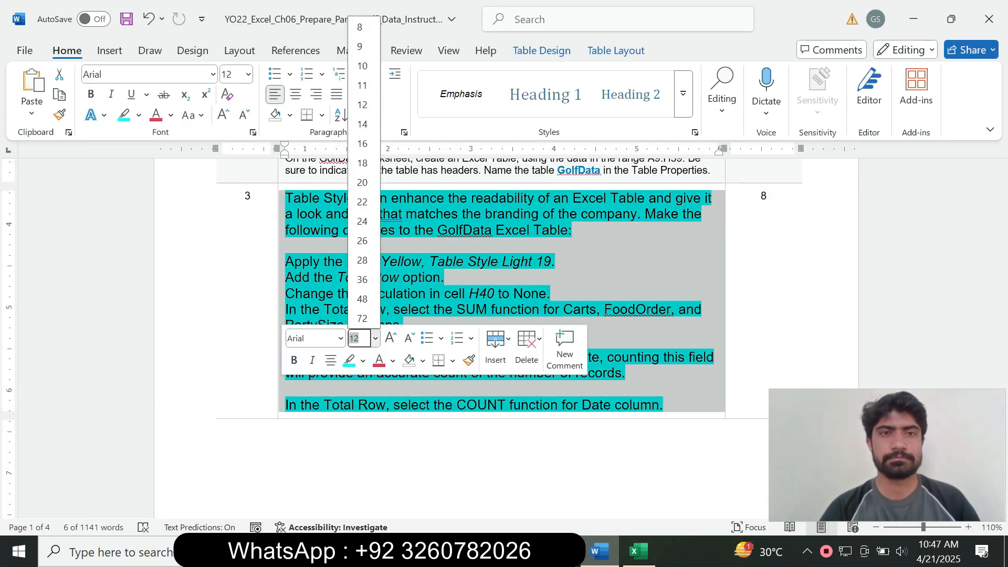
left_click(361, 46)
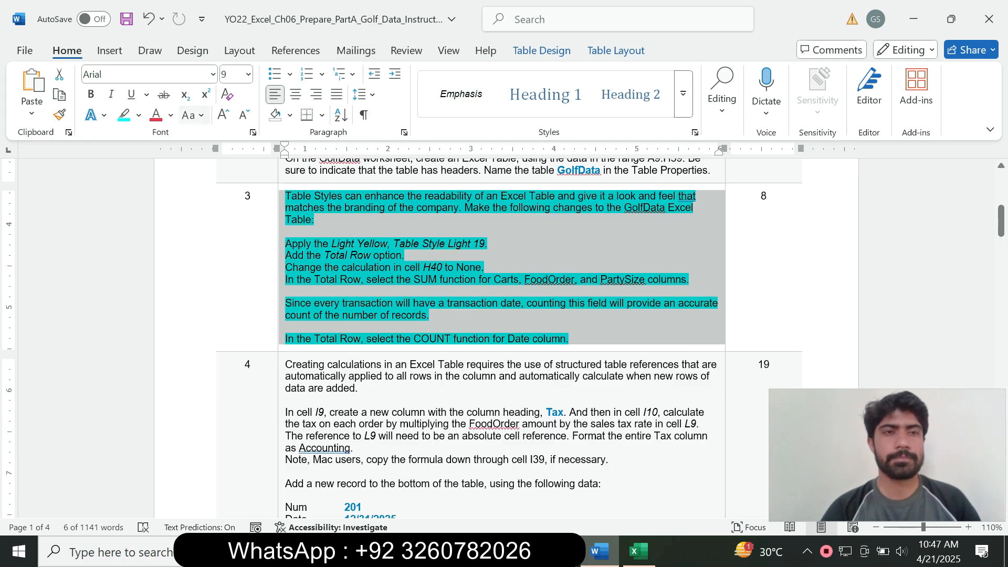
left_click(139, 115)
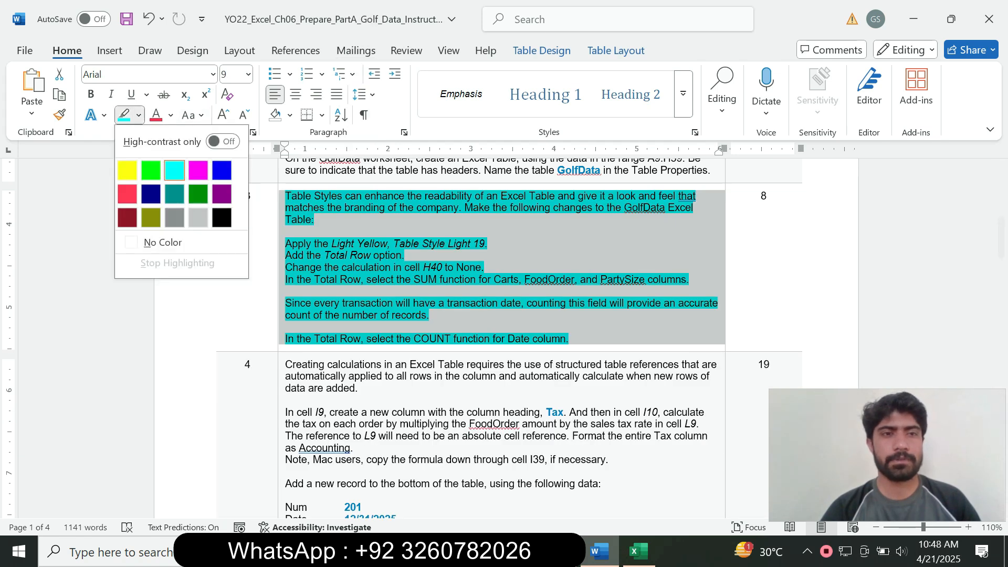
left_click(163, 243)
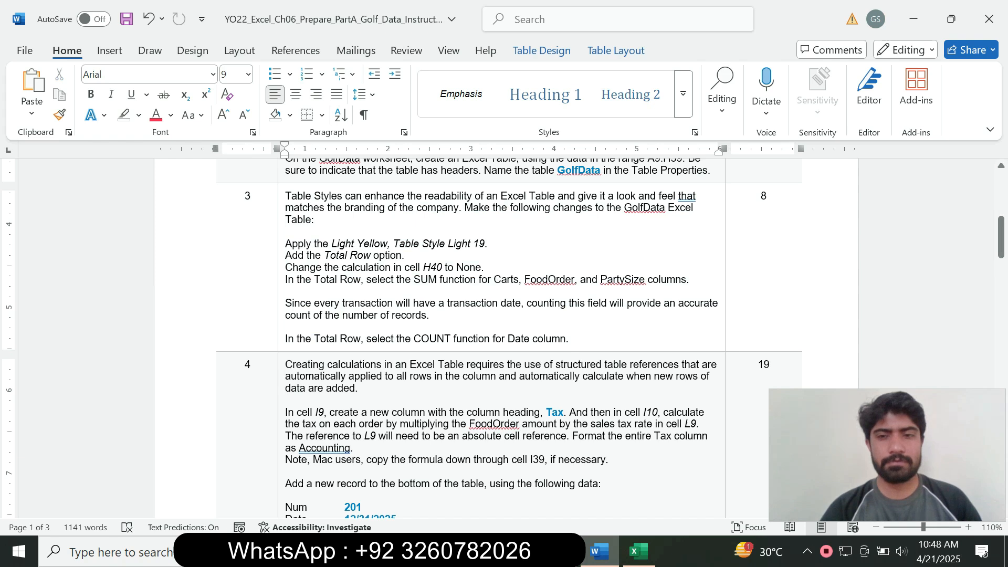
left_click_drag(1001, 237, 1002, 307)
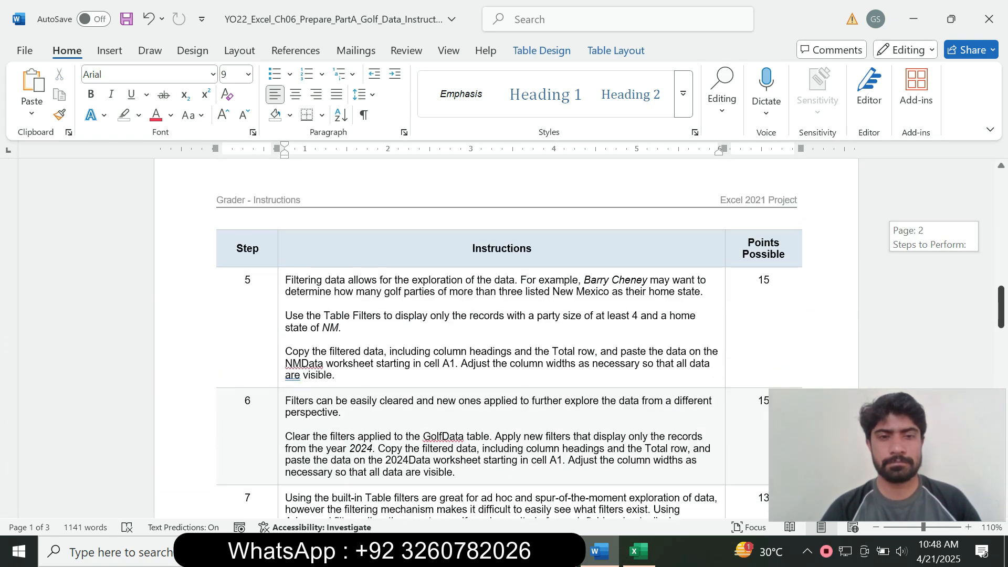
left_click_drag(1001, 307, 1002, 256)
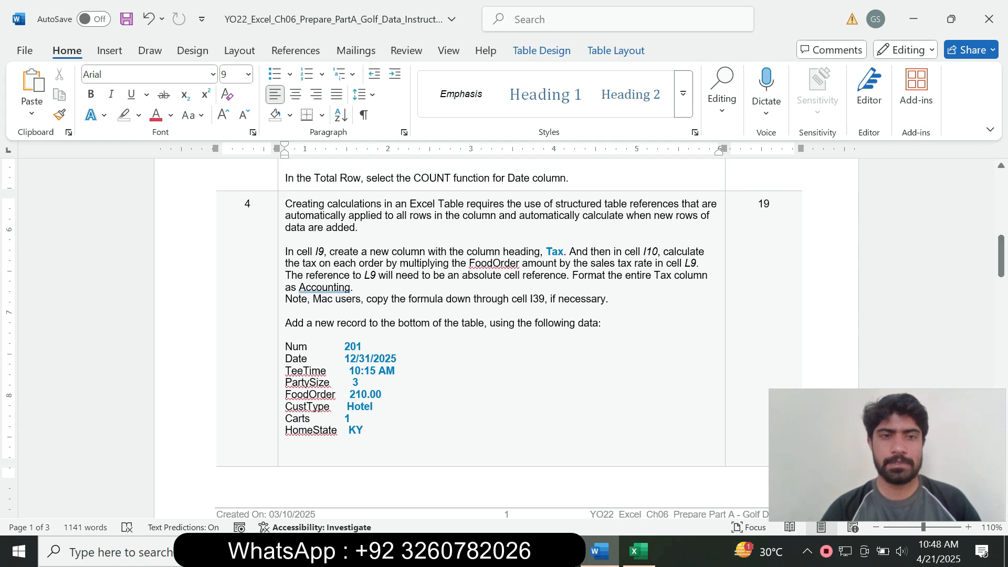
Highlight the Step 4 instructions in cyan
left_click(281, 309)
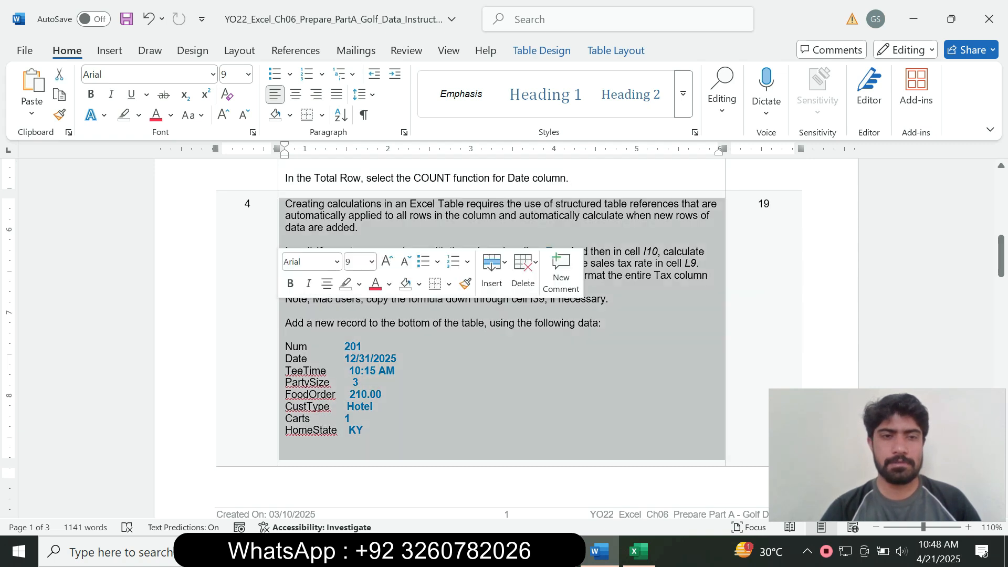
left_click(359, 284)
left_click(397, 339)
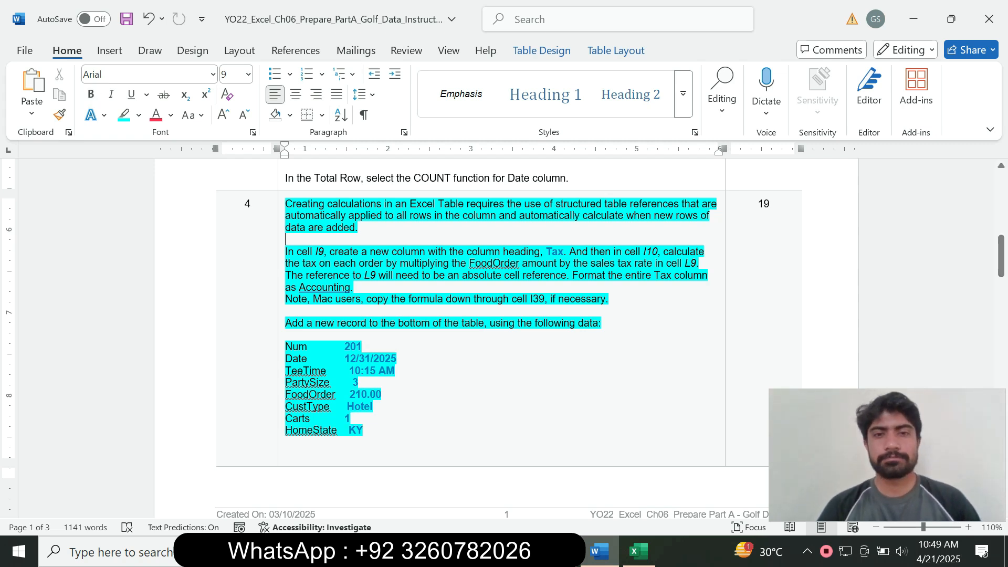
Select the phrase about cell I9, then switch to the Excel workbook
left_click_drag(298, 252, 356, 252)
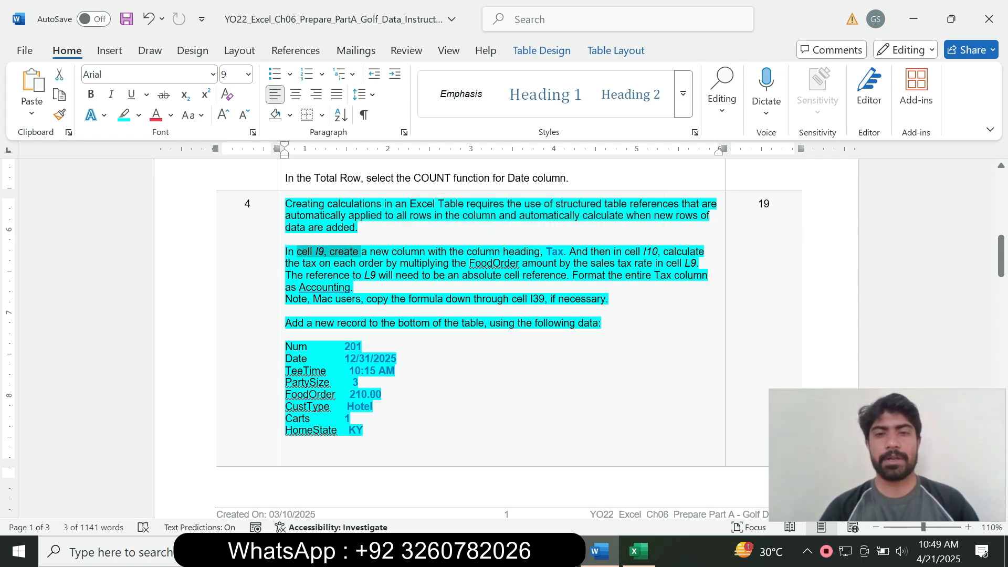
key("alt+Tab")
left_click_drag(1000, 238, 1000, 195)
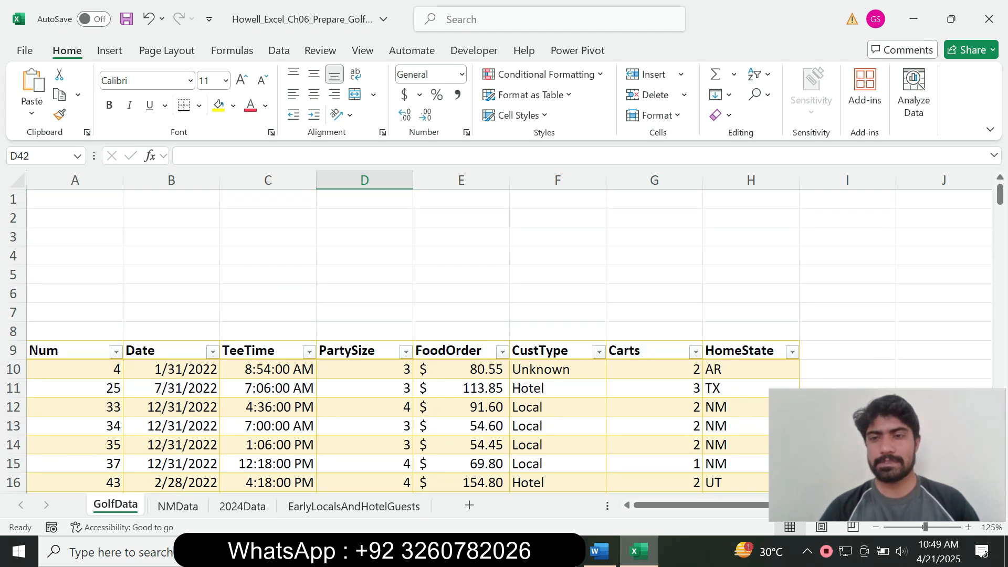
Put the heading 'Tax', copied from the Word instructions, into cell I9
left_click(847, 351)
left_click(599, 552)
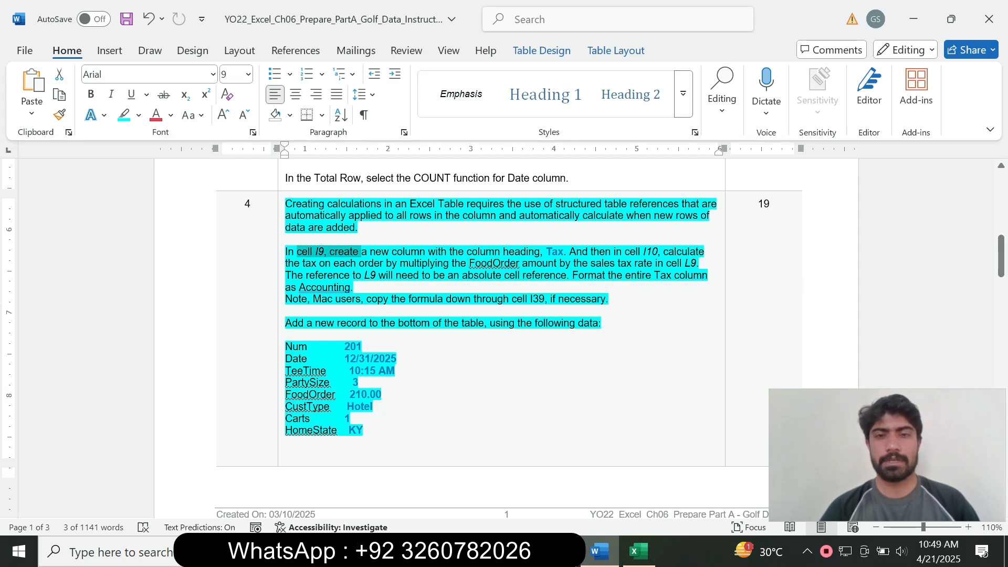
left_click_drag(546, 251, 564, 251)
key("ctrl+c")
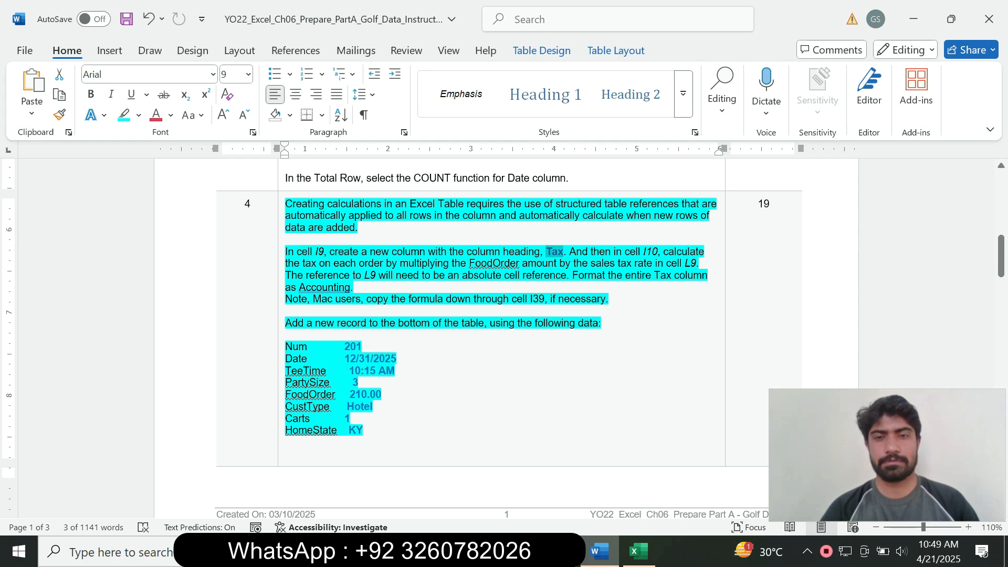
left_click(639, 552)
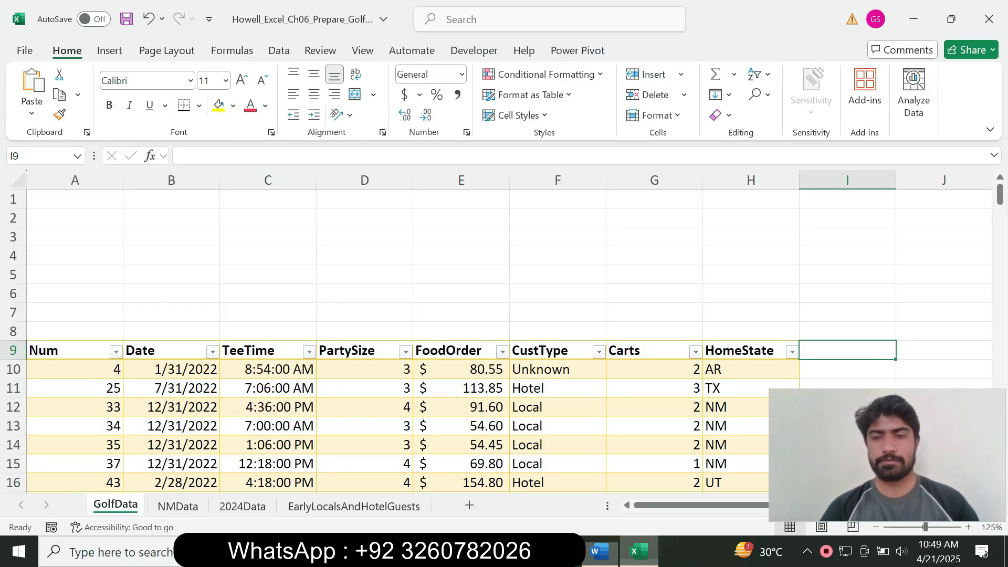
key("F2")
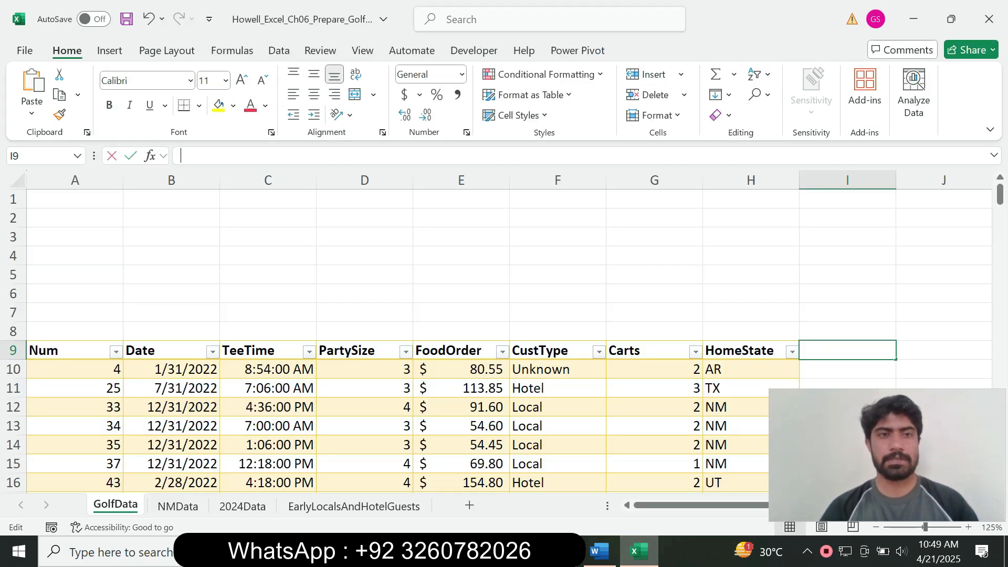
key("ctrl+v")
key("Return")
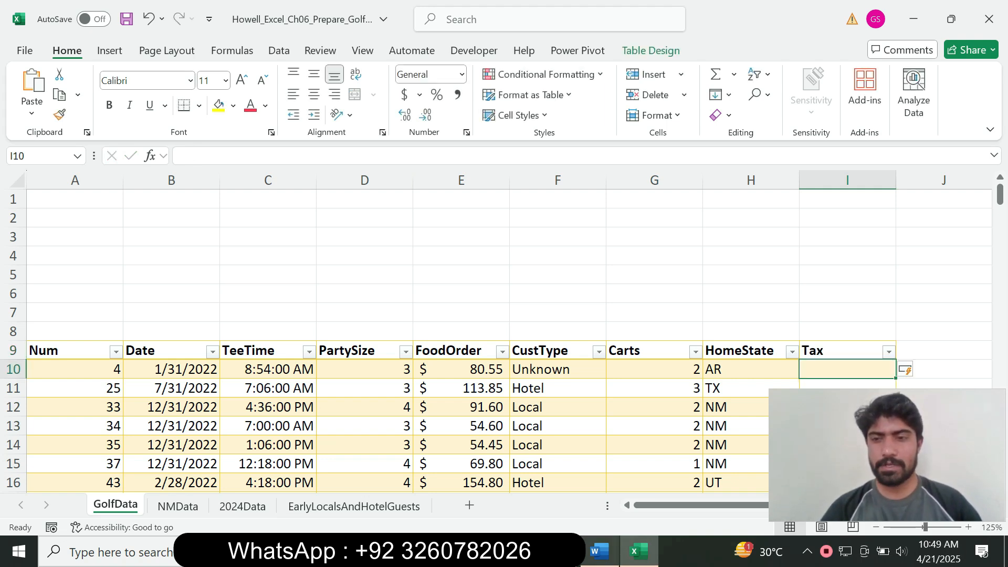
left_click(600, 552)
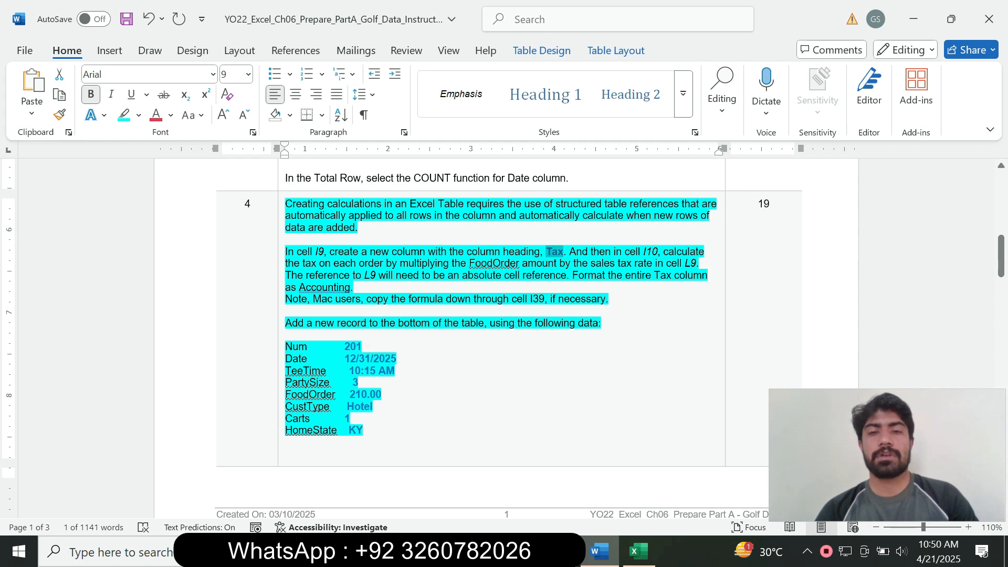
left_click(639, 551)
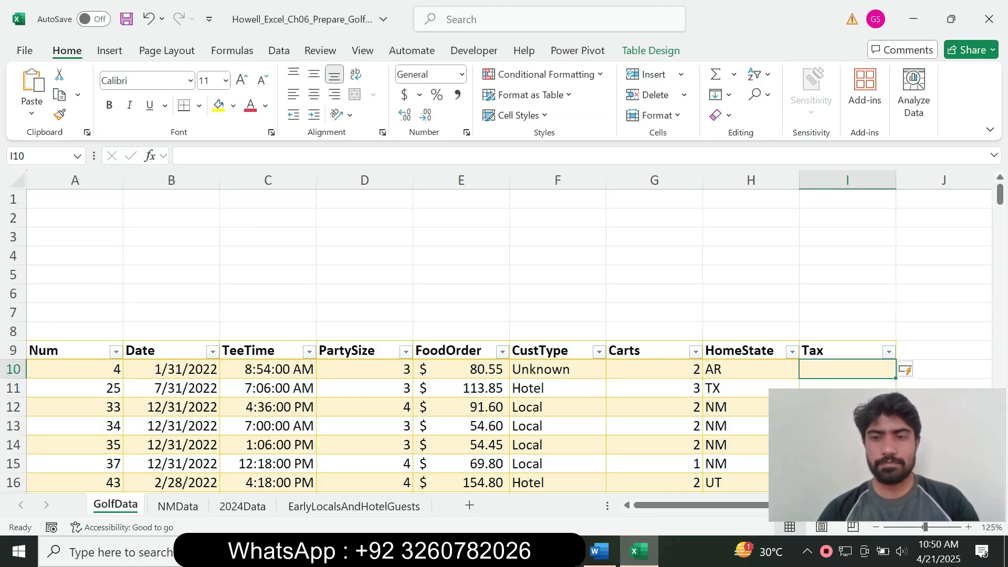
type("=")
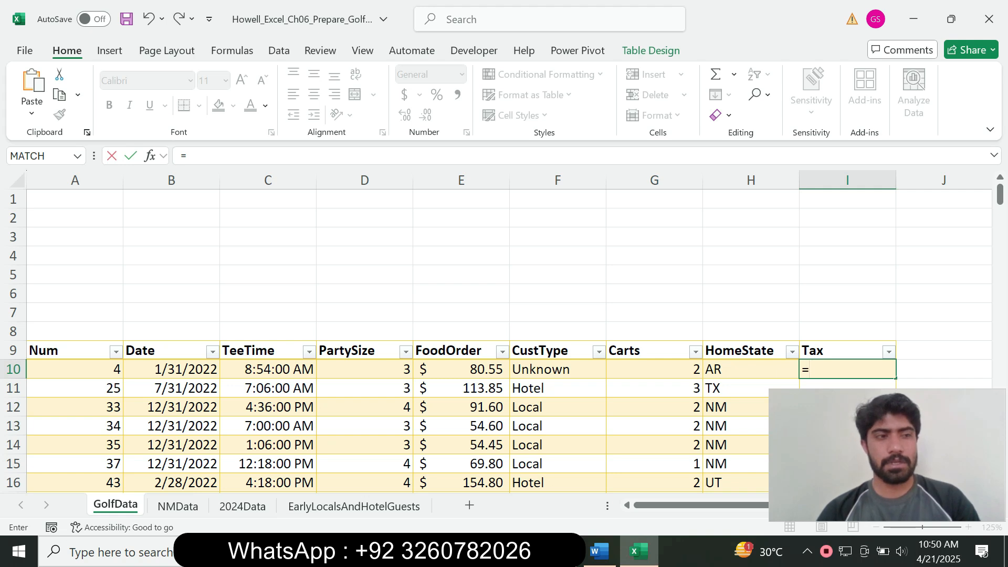
left_click(461, 370)
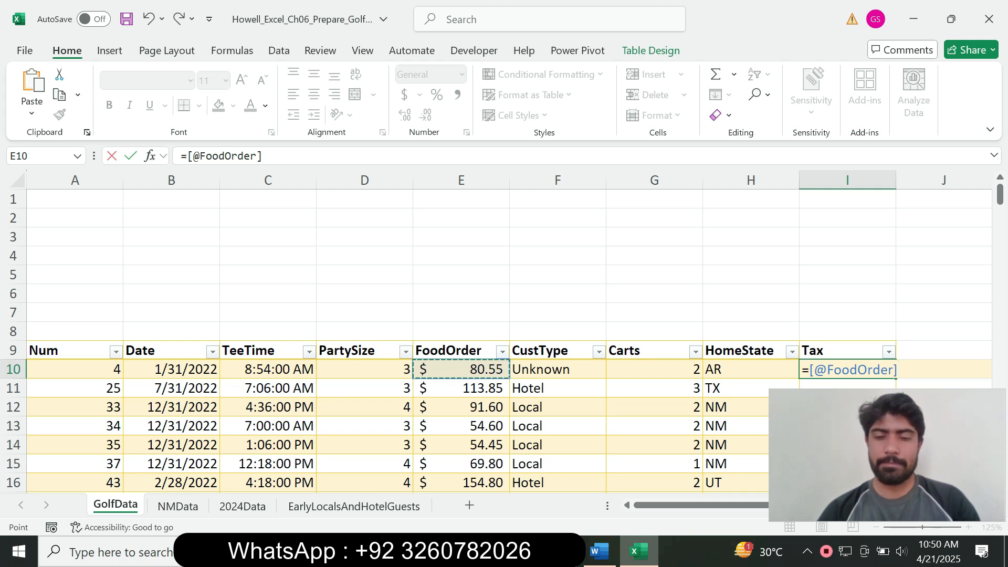
type("*")
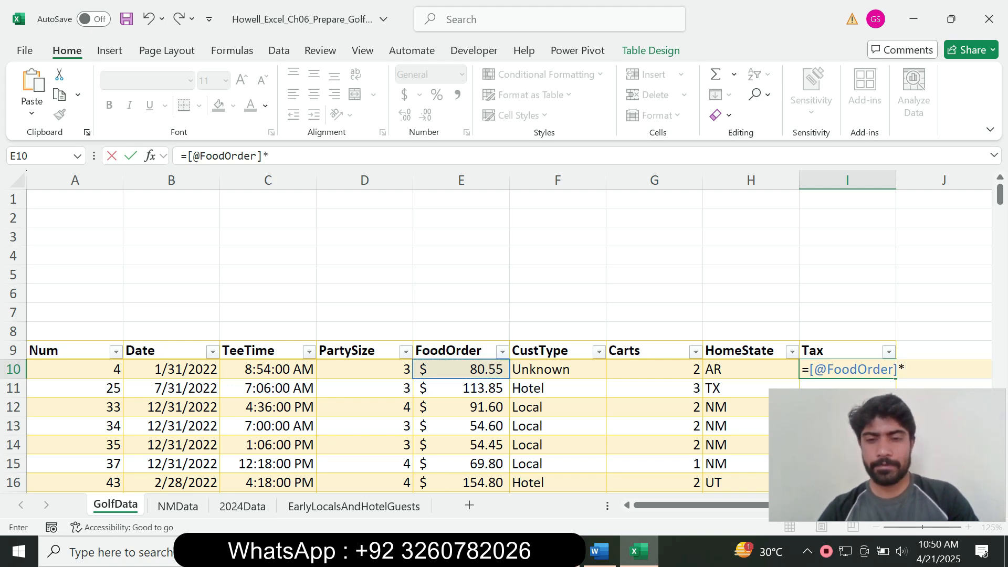
left_click(599, 552)
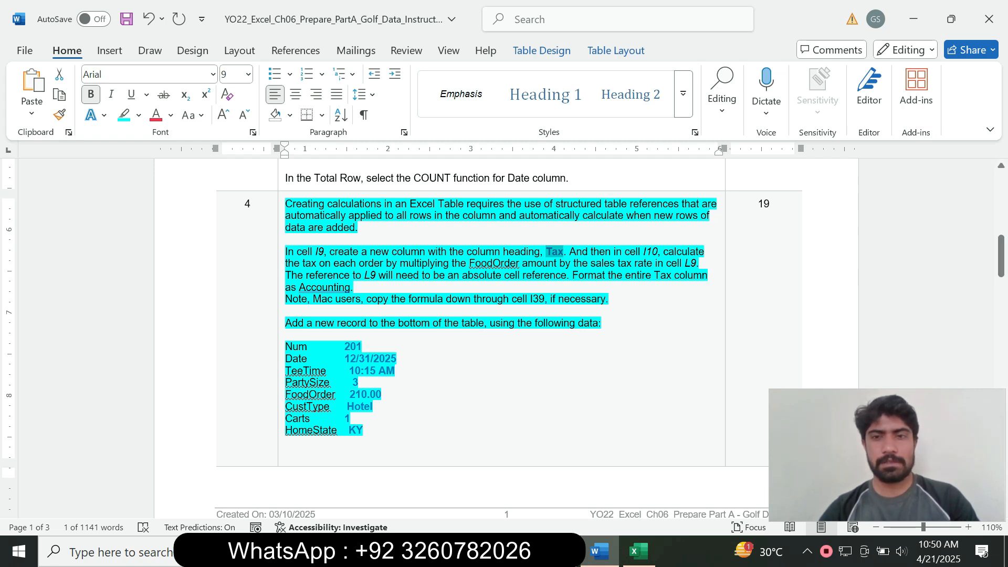
left_click(639, 552)
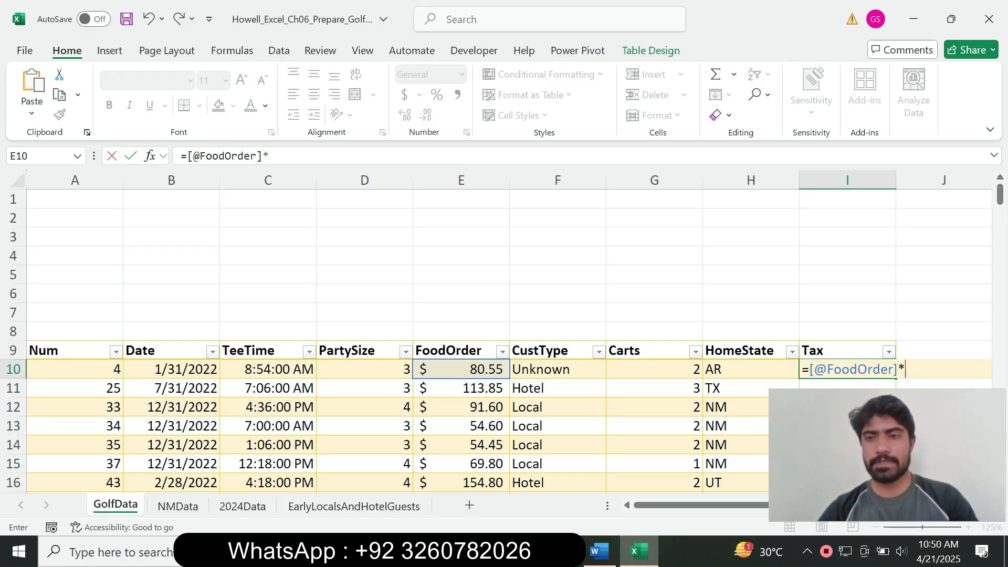
left_click_drag(677, 505, 765, 506)
left_click(859, 350)
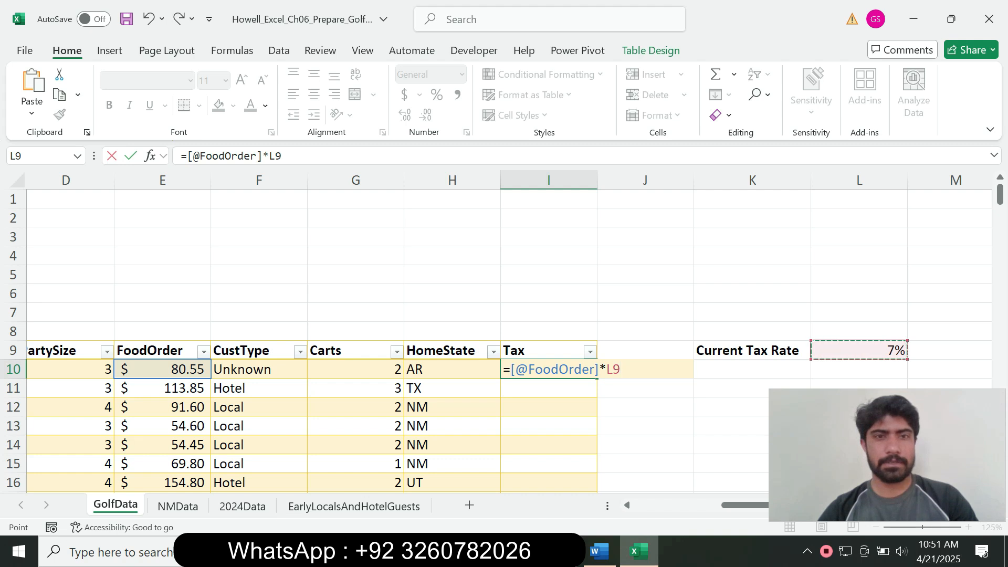
key("F4")
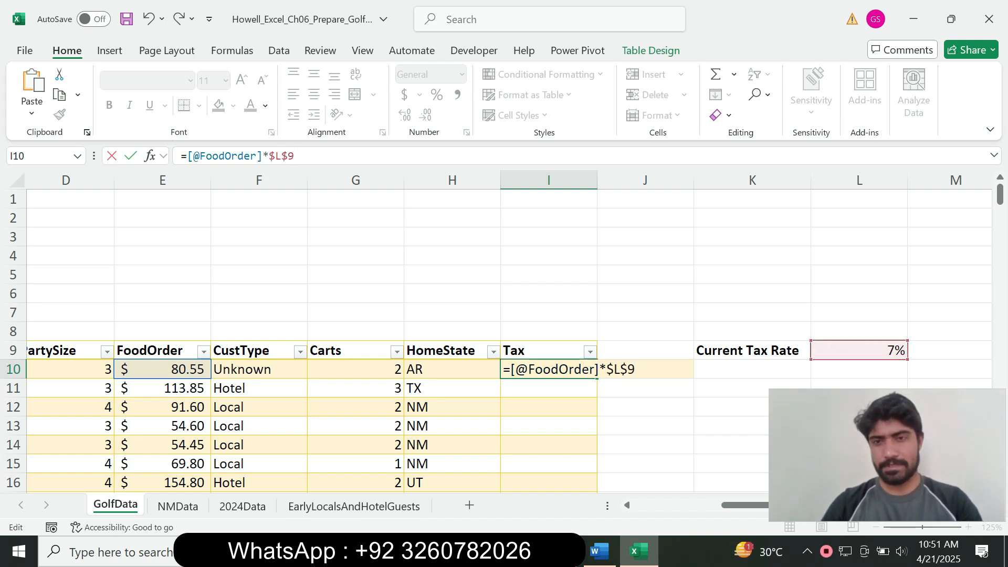
key("Return")
left_click(549, 369)
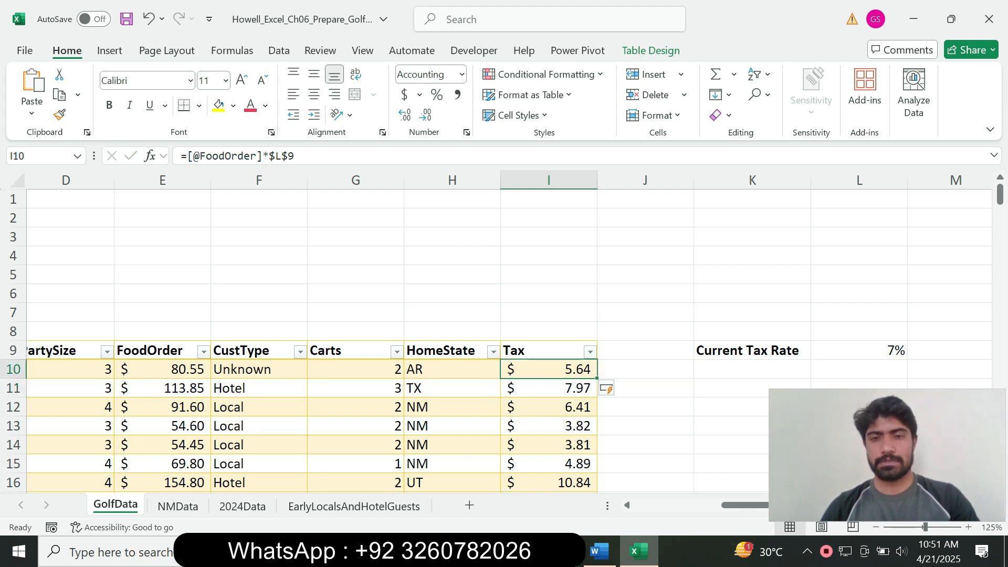
Check the Word instructions and go to the Total cell A40 at the table's bottom
left_click(599, 551)
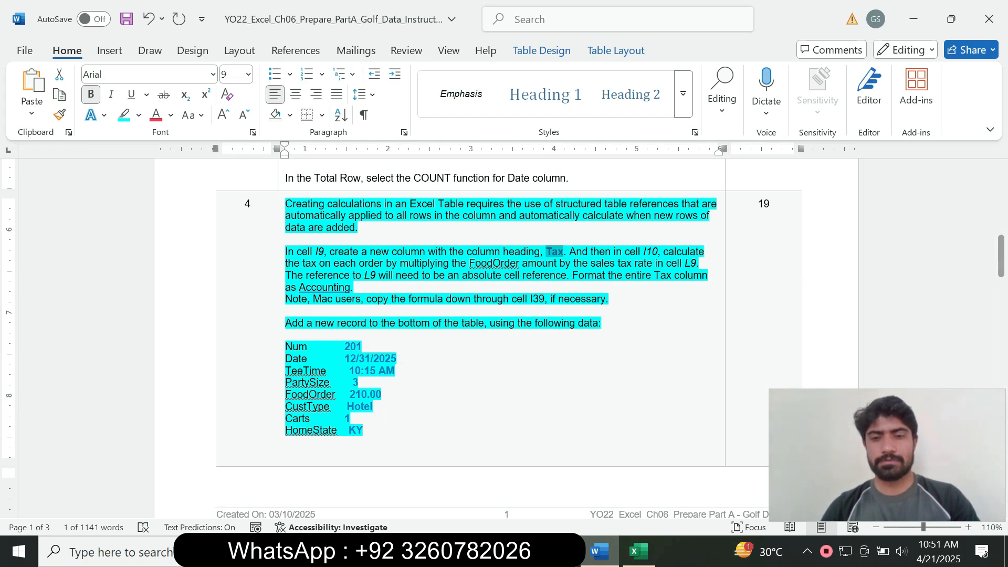
left_click(639, 552)
left_click_drag(1000, 195, 1001, 232)
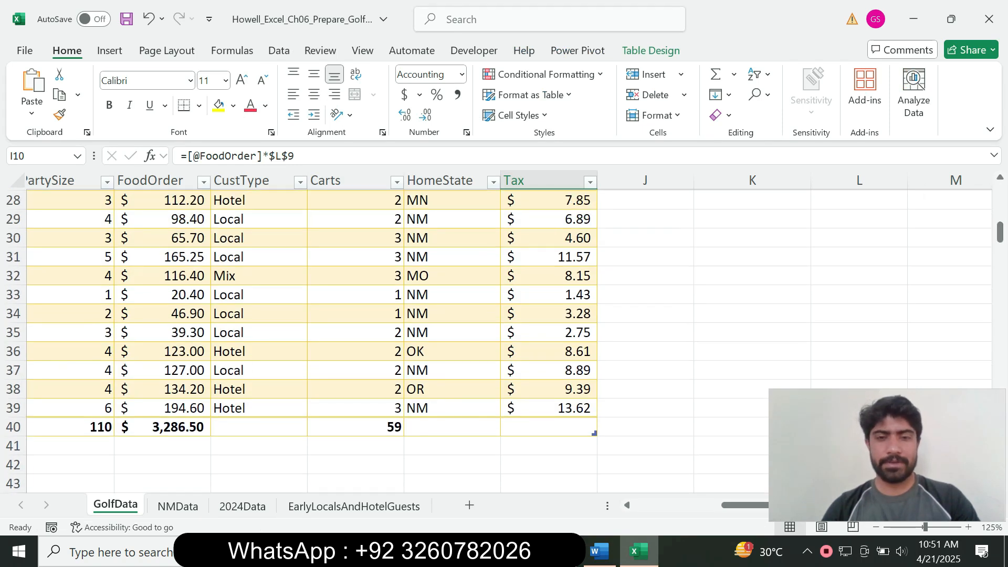
left_click(599, 551)
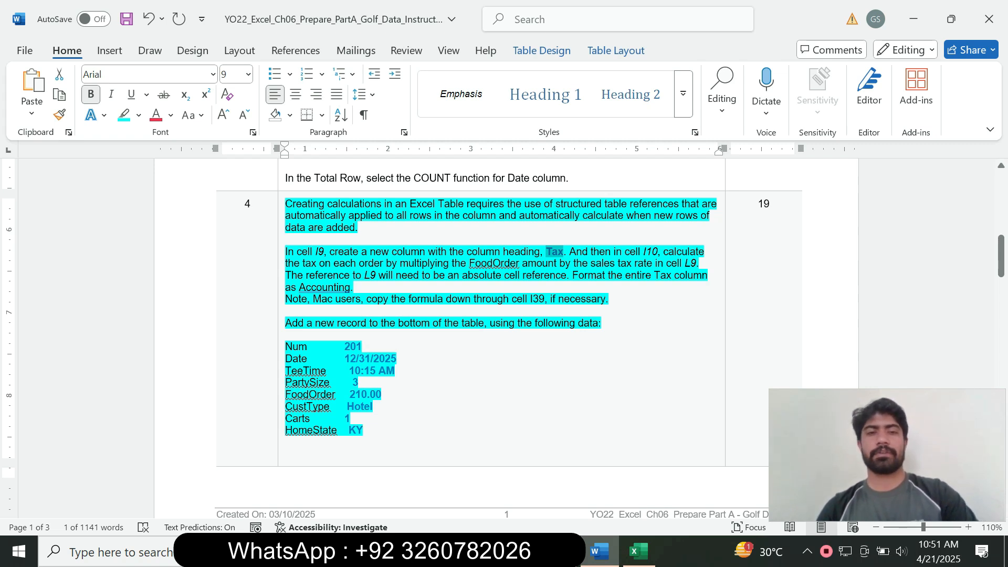
left_click(639, 552)
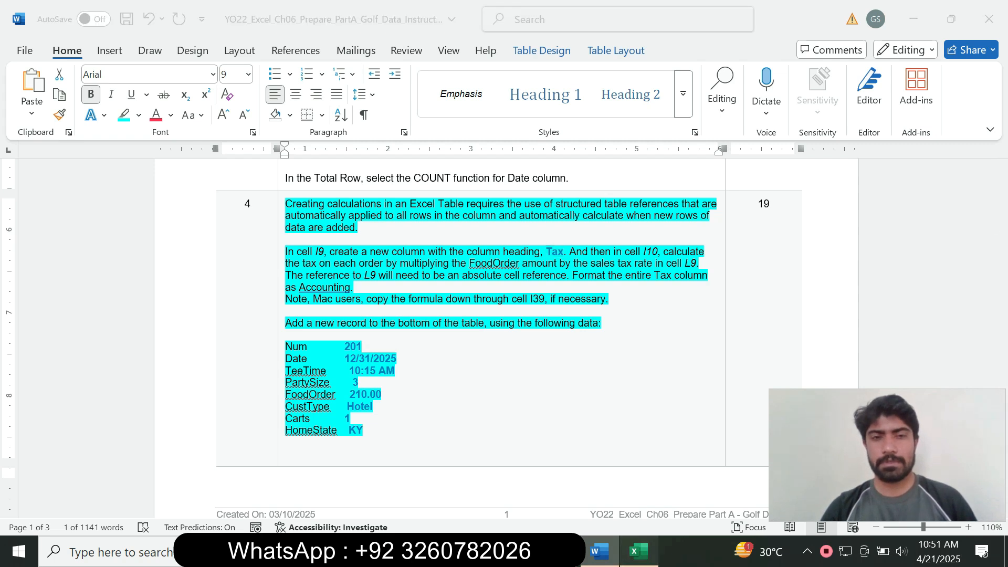
left_click_drag(861, 505, 773, 505)
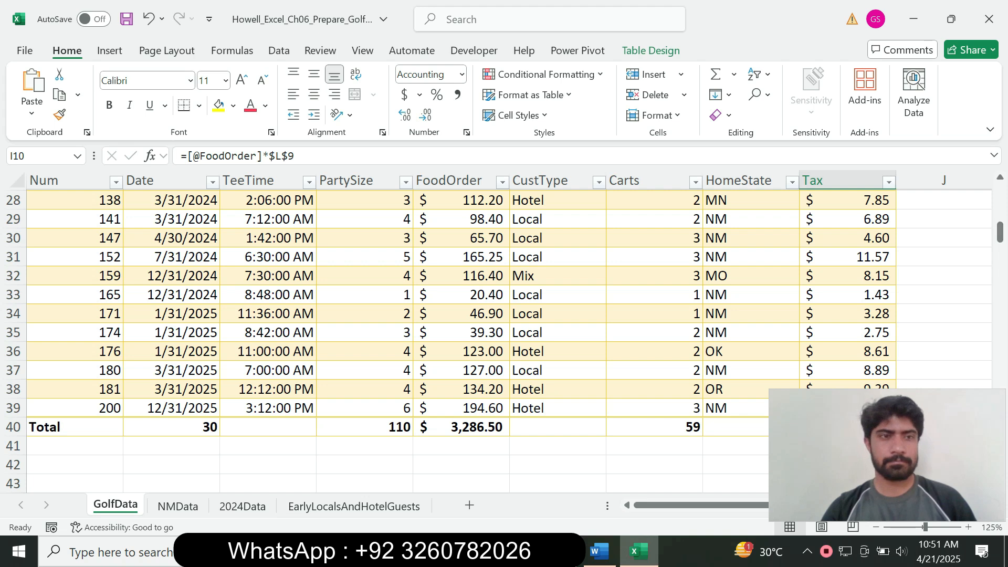
left_click_drag(696, 505, 697, 505)
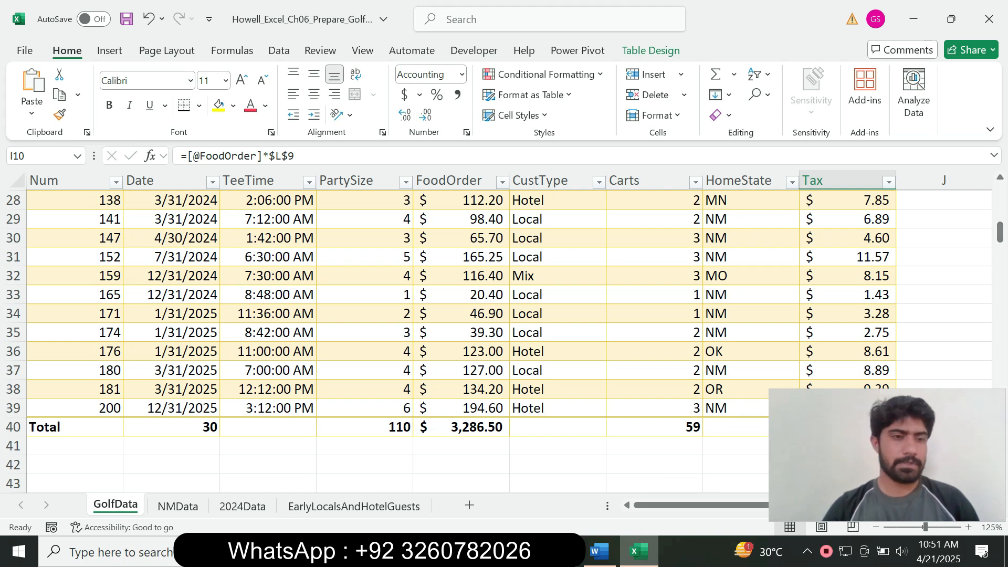
left_click(75, 427)
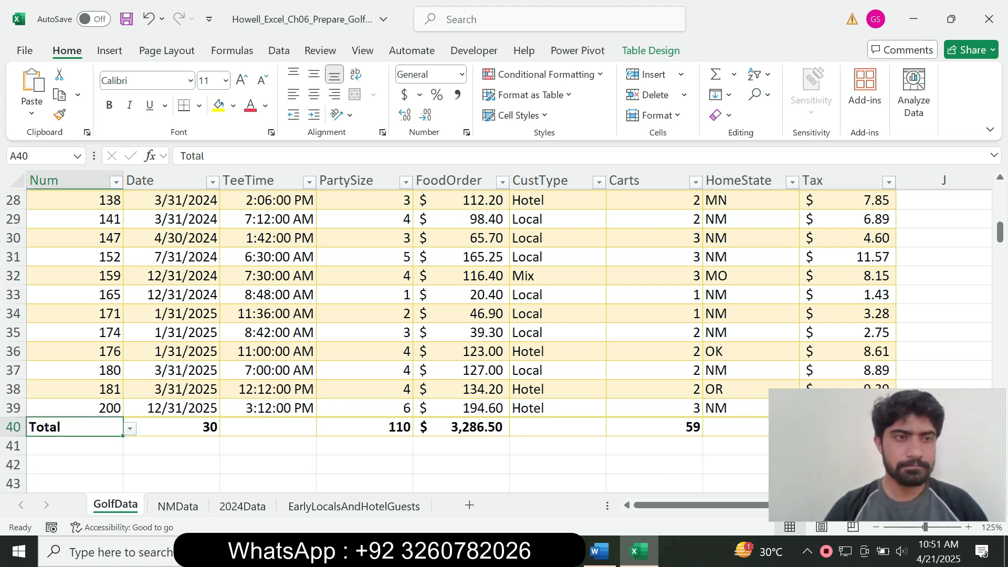
Insert a blank table row above the Total row at row 40
key("shift+space")
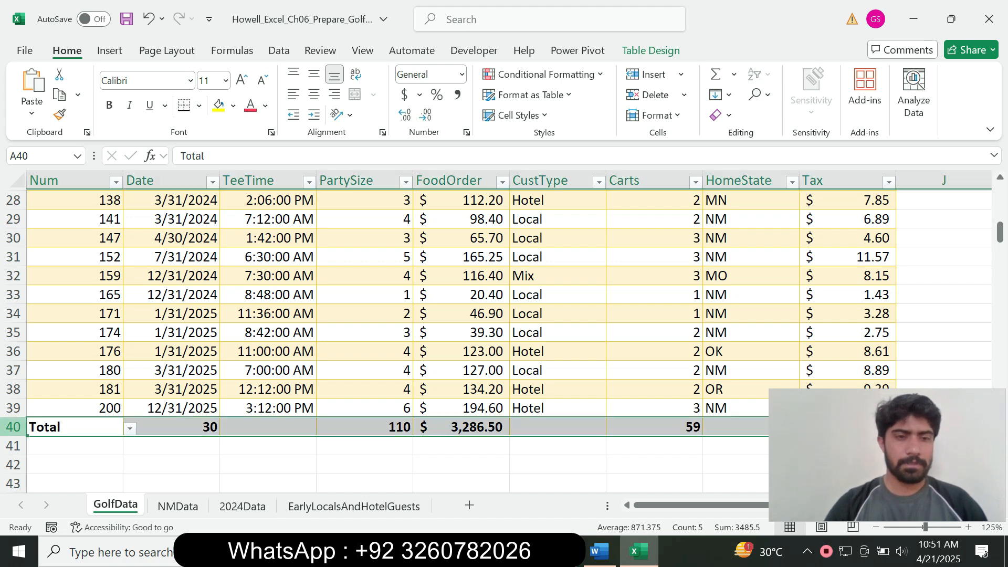
right_click(15, 429)
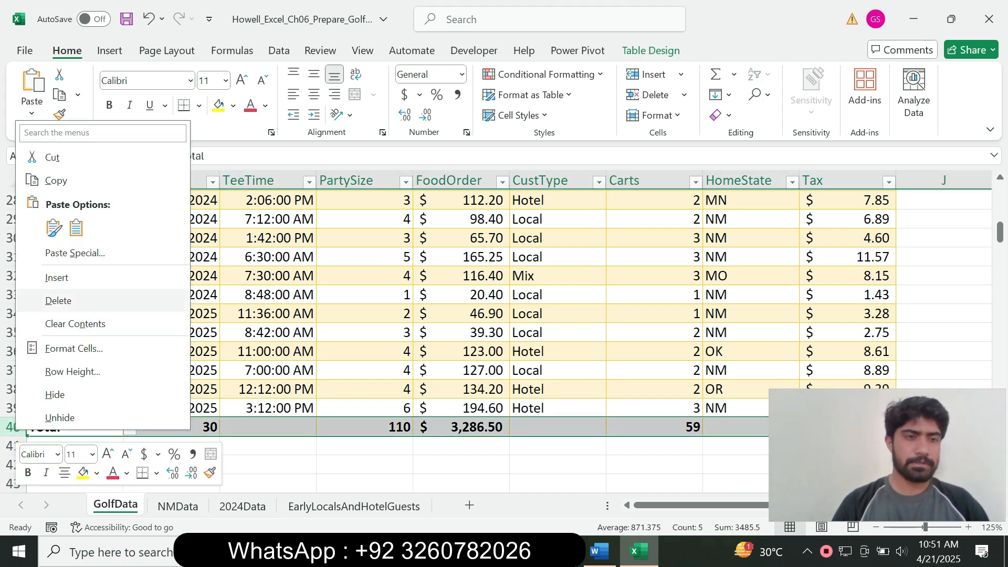
left_click(57, 277)
Copy the Num value 201 from the Word instructions into cell A40
left_click(74, 427)
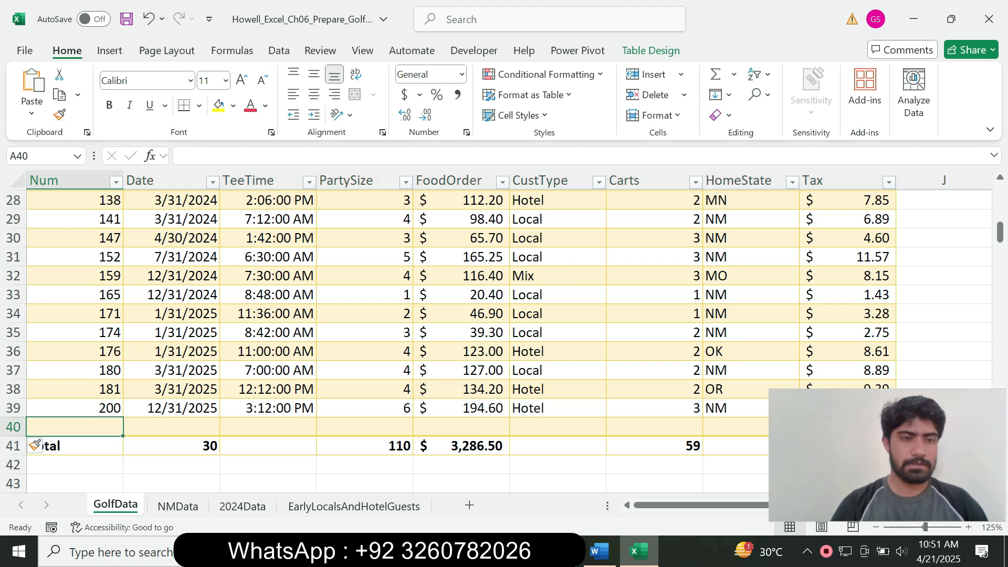
left_click(599, 552)
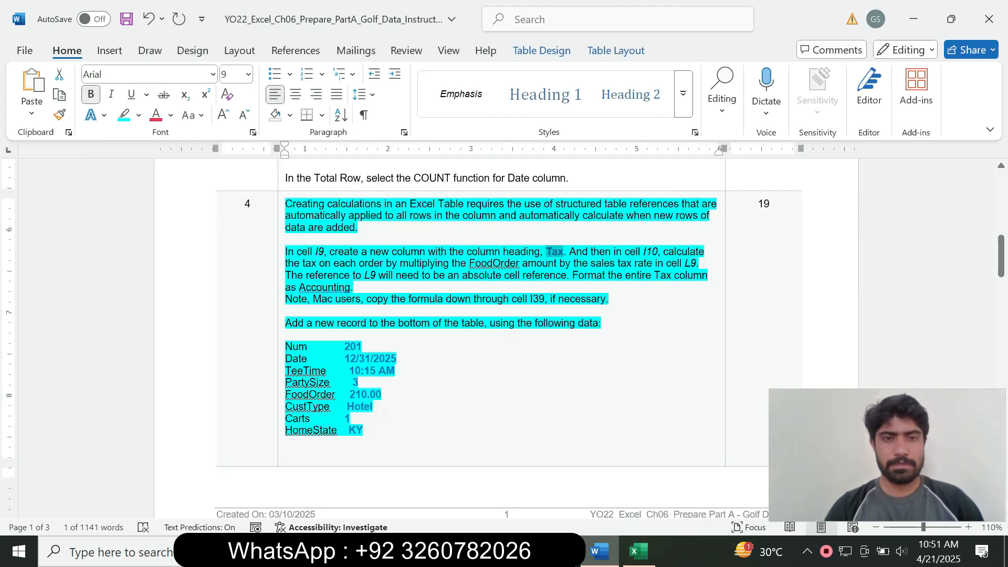
left_click(350, 347)
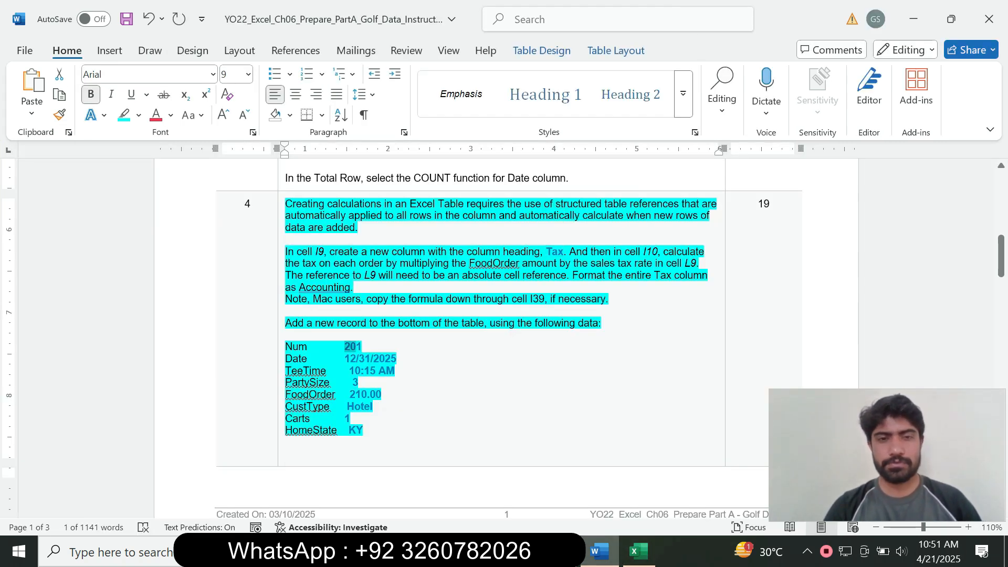
left_click_drag(344, 347, 362, 346)
key("ctrl+c")
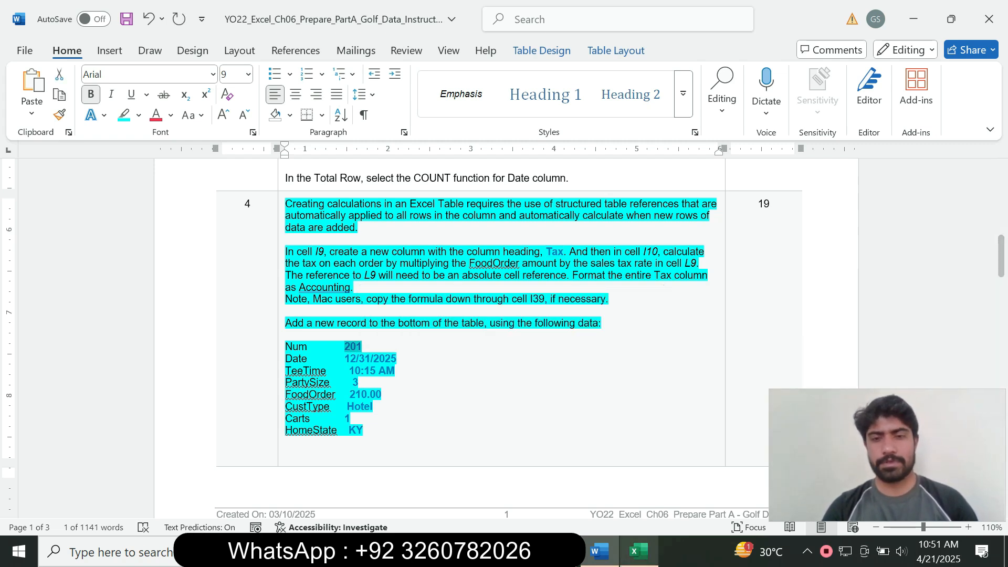
left_click(639, 552)
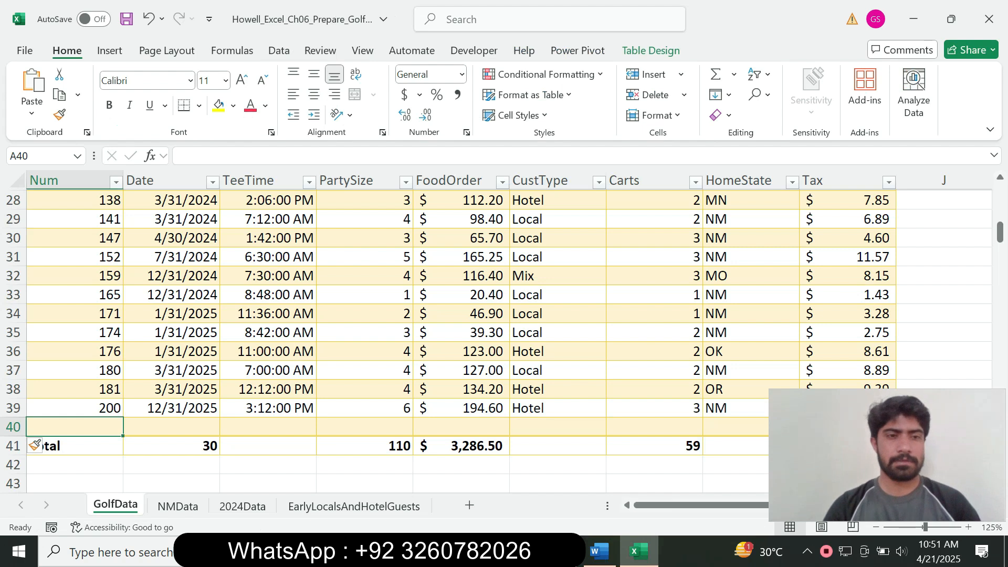
key("ctrl+v")
Keep the table's formatting for 201 and enter the date 12/31/2025 in B40
left_click(100, 448)
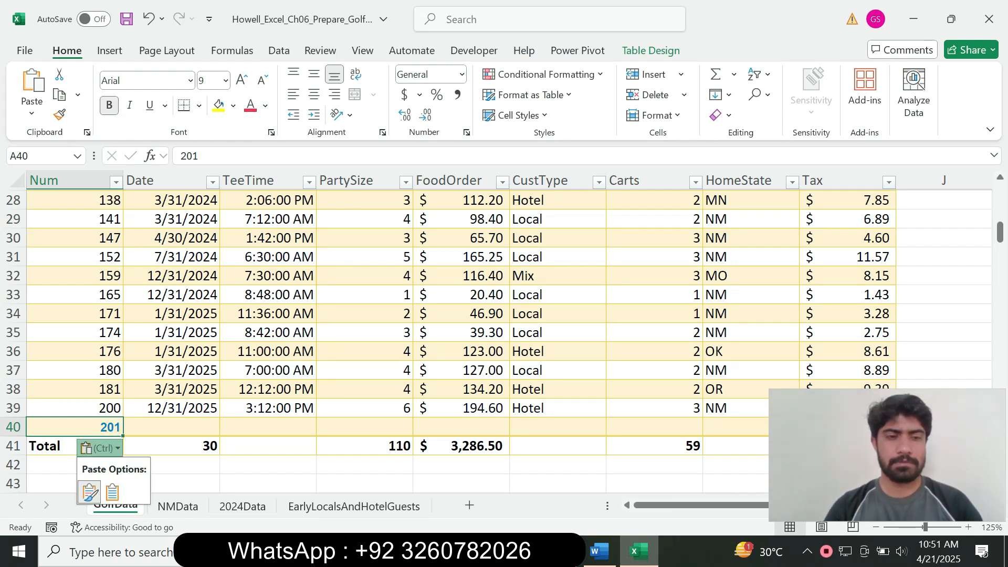
left_click(112, 493)
left_click(171, 427)
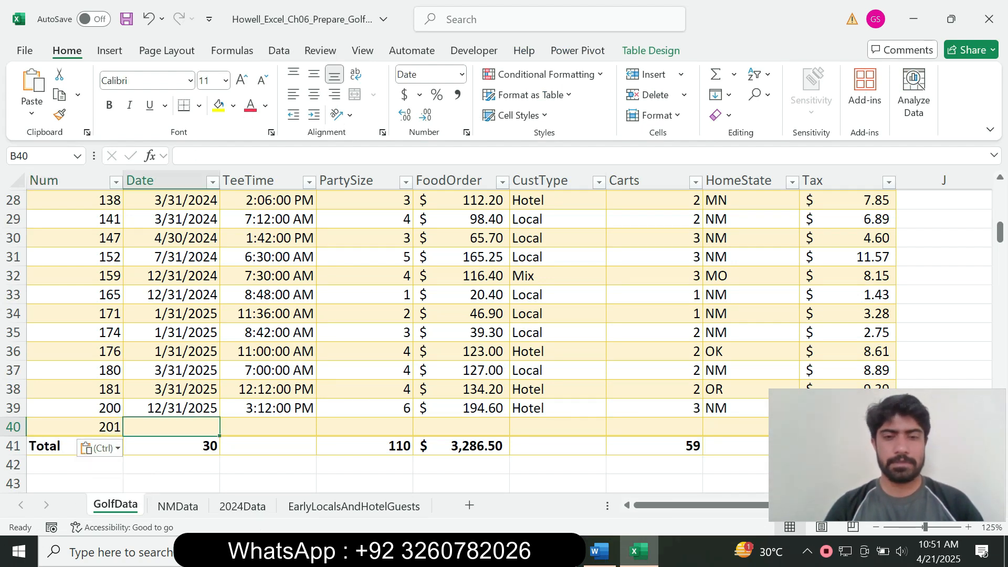
left_click(599, 551)
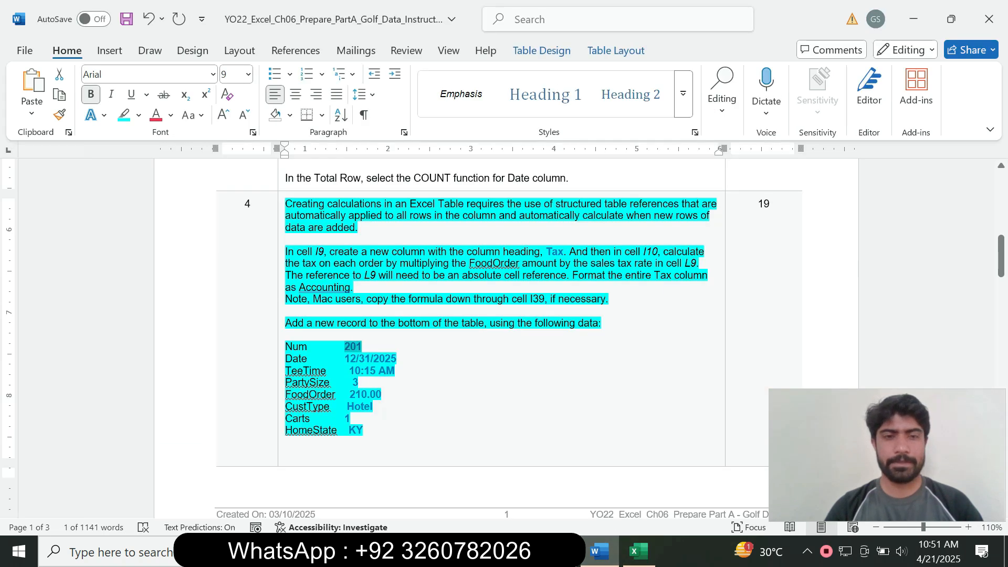
left_click_drag(345, 359, 397, 359)
key("ctrl+c")
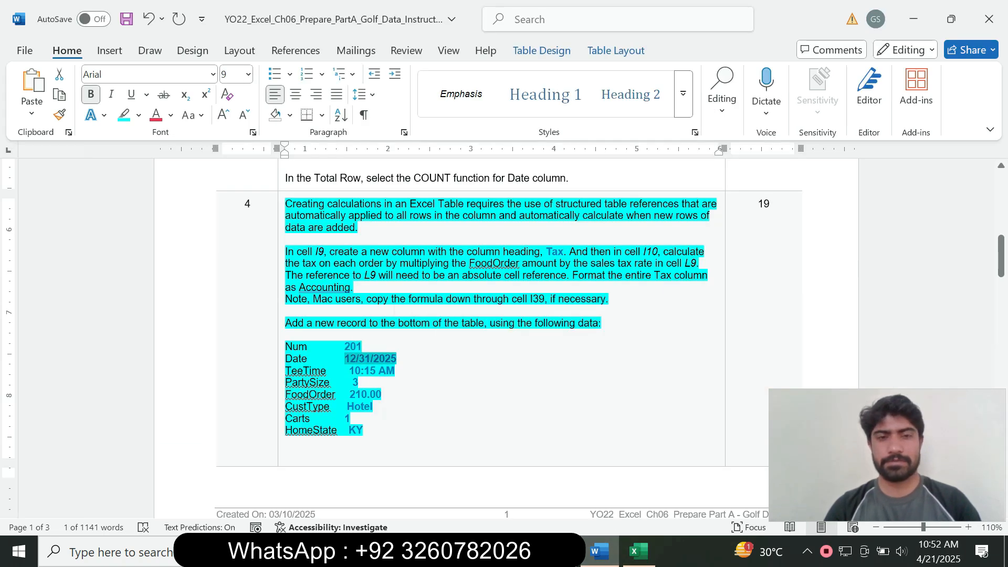
left_click(639, 552)
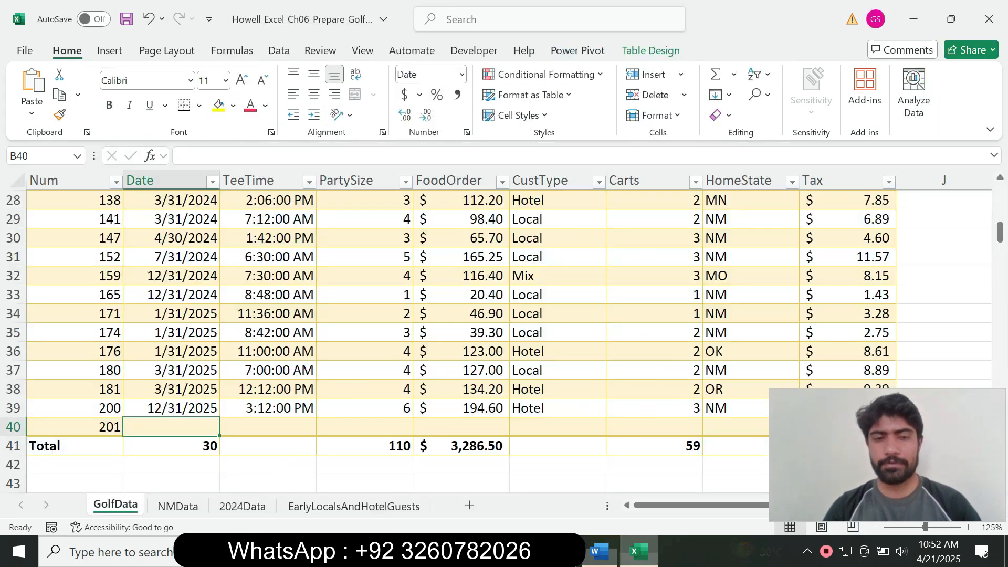
left_click(181, 156)
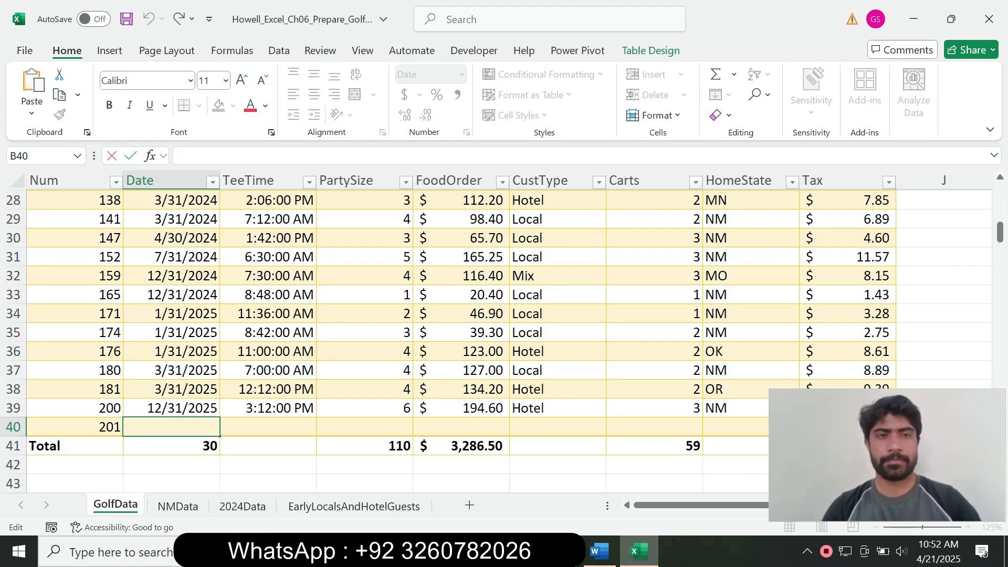
key("ctrl+v")
key("Return")
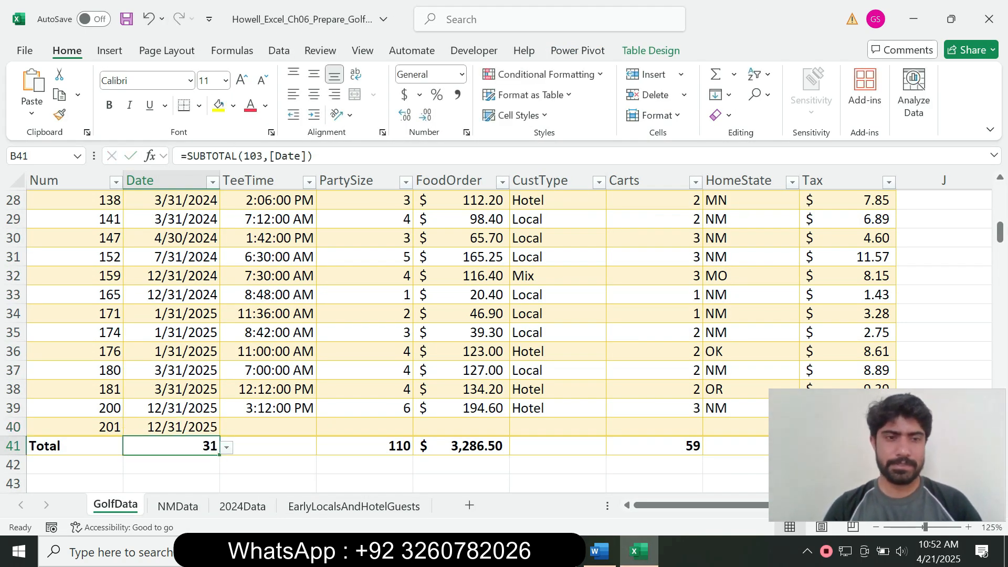
Paste the tee time 10:15 AM into C40 with the table's formatting
key("Up")
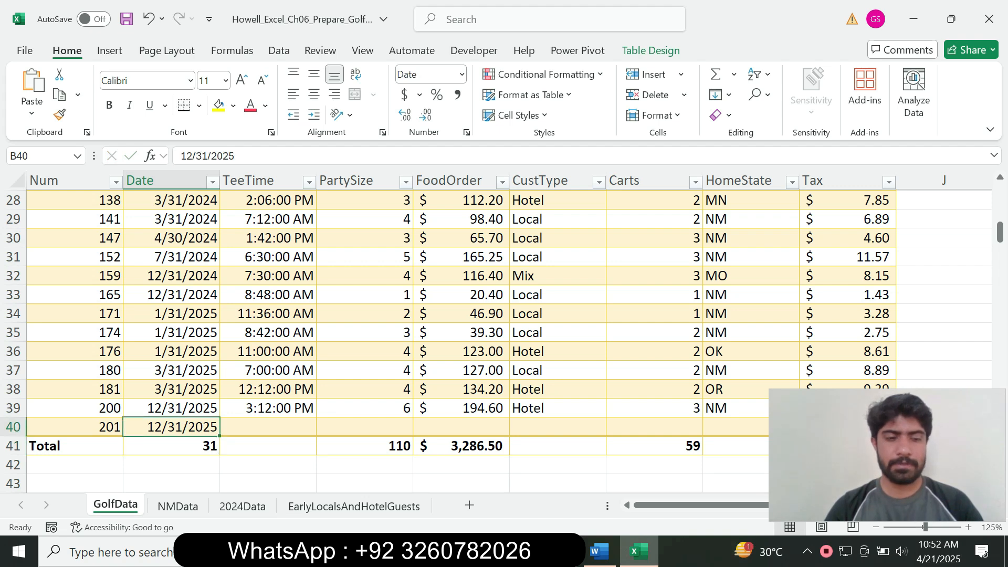
key("Right")
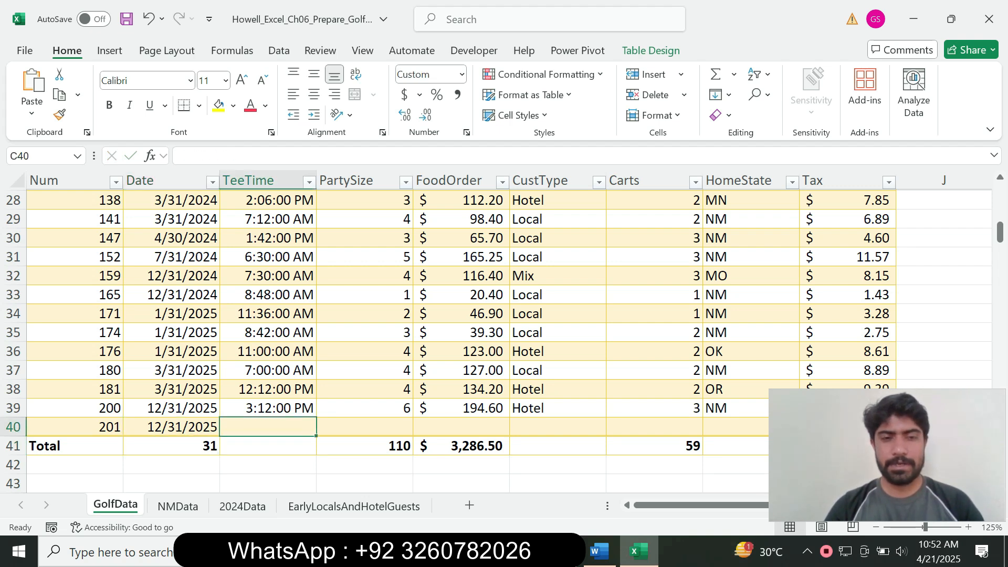
key("alt+Tab")
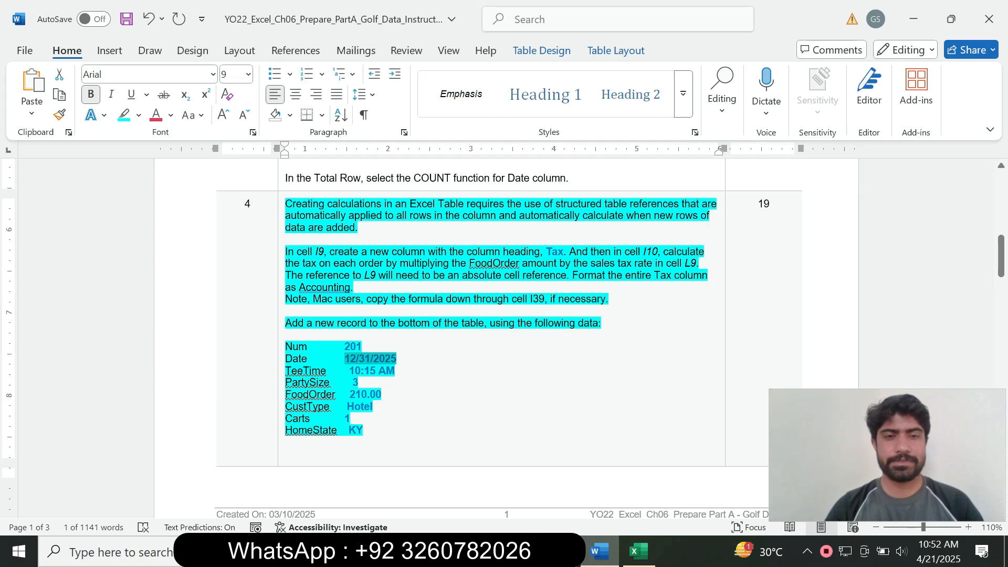
left_click_drag(350, 371, 395, 370)
key("ctrl+c")
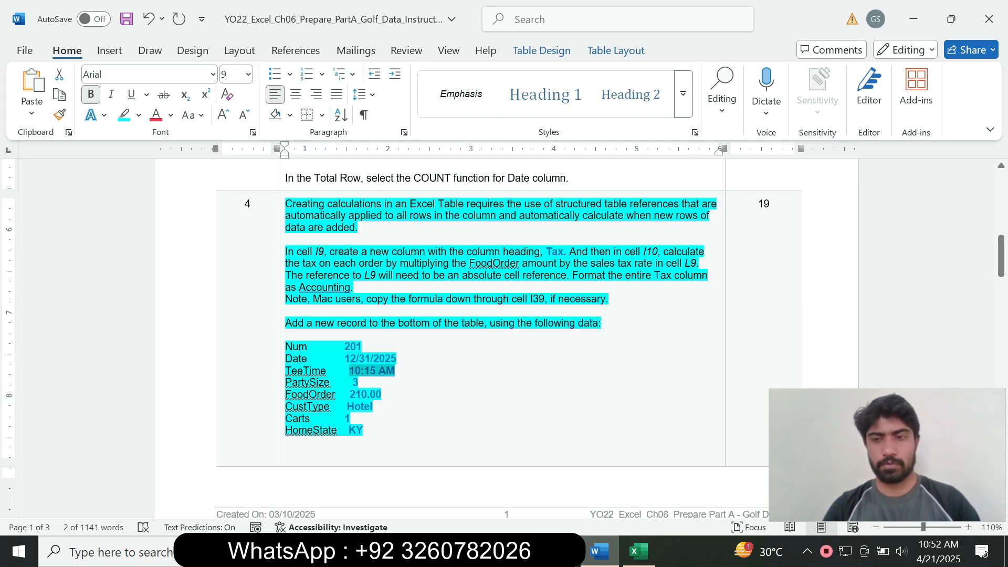
key("alt+Tab")
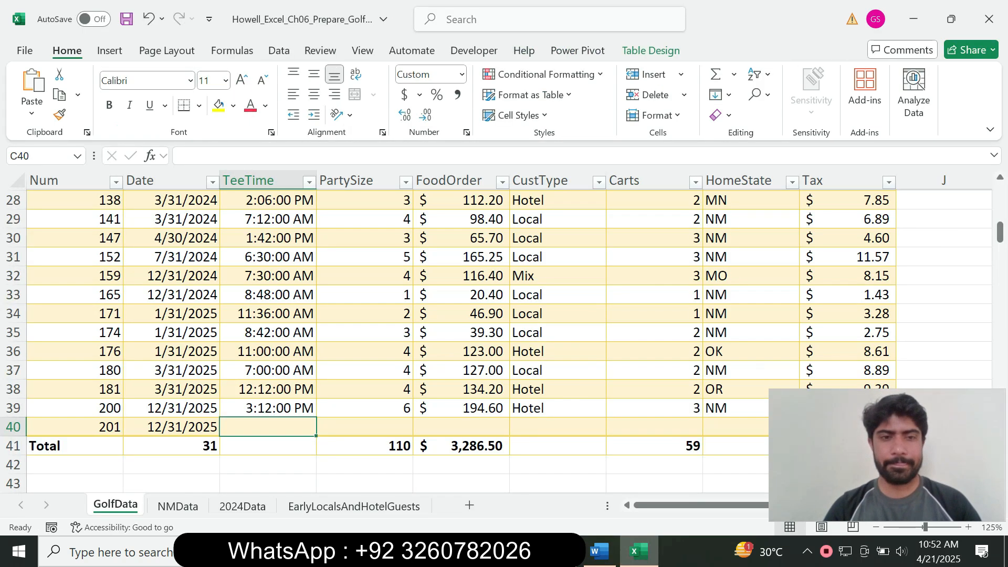
key("ctrl+v")
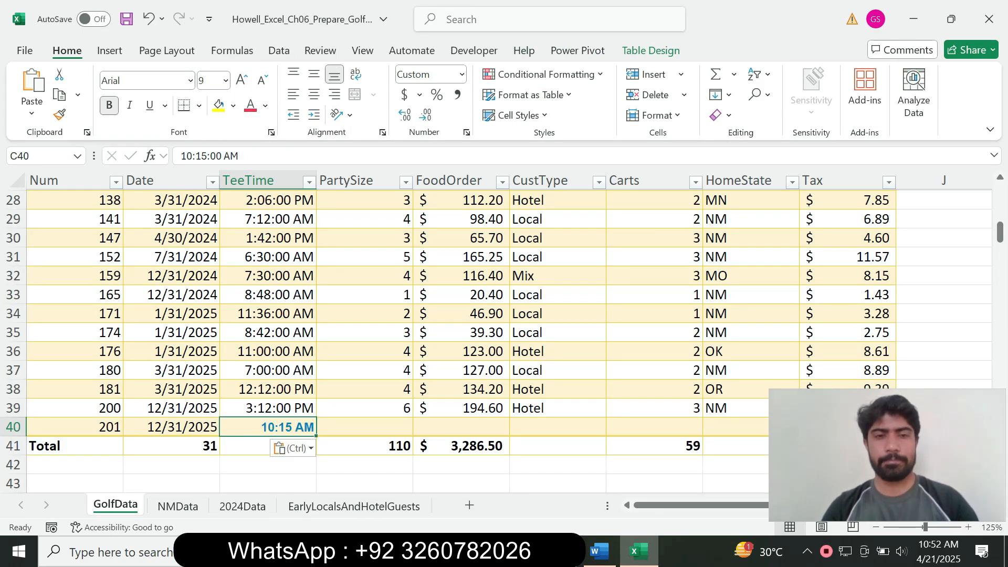
key("ctrl")
key("m")
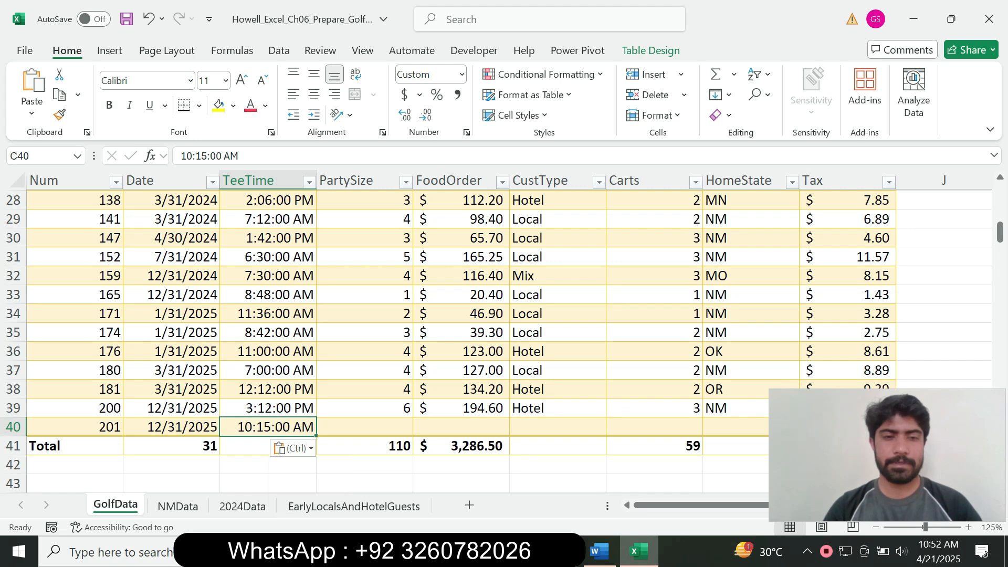
key("Tab")
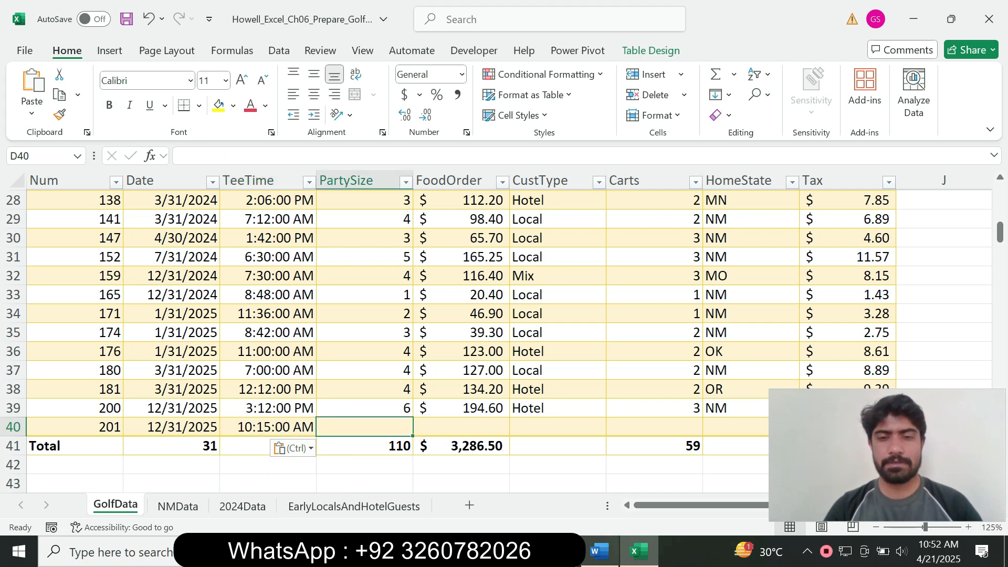
Enter a PartySize of 3 in D40
left_click(599, 552)
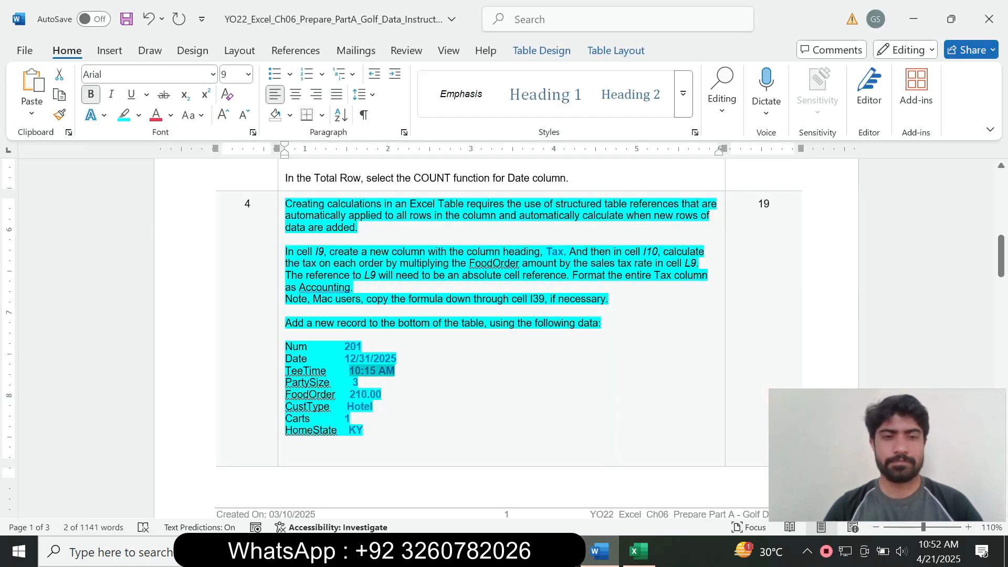
left_click(639, 551)
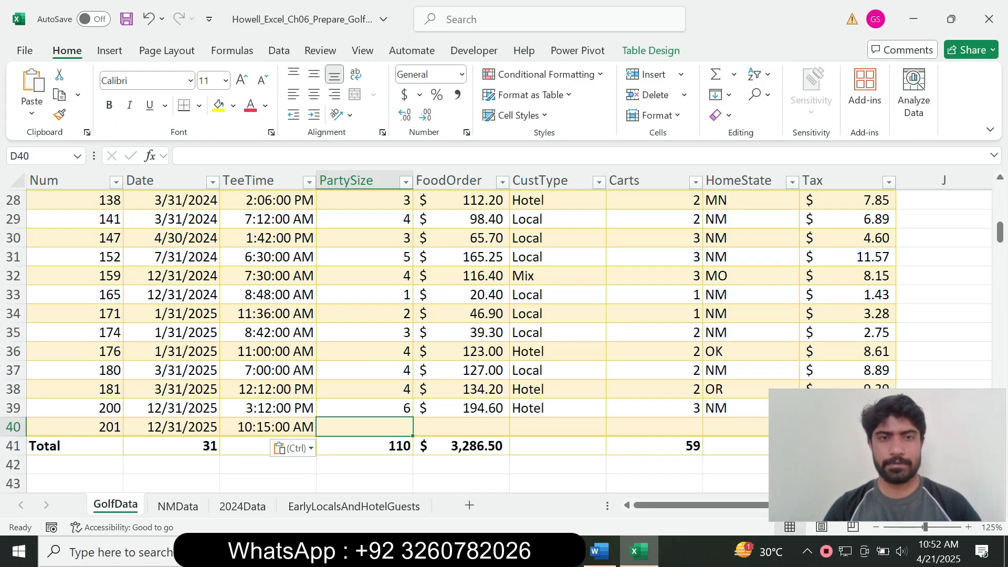
type("3")
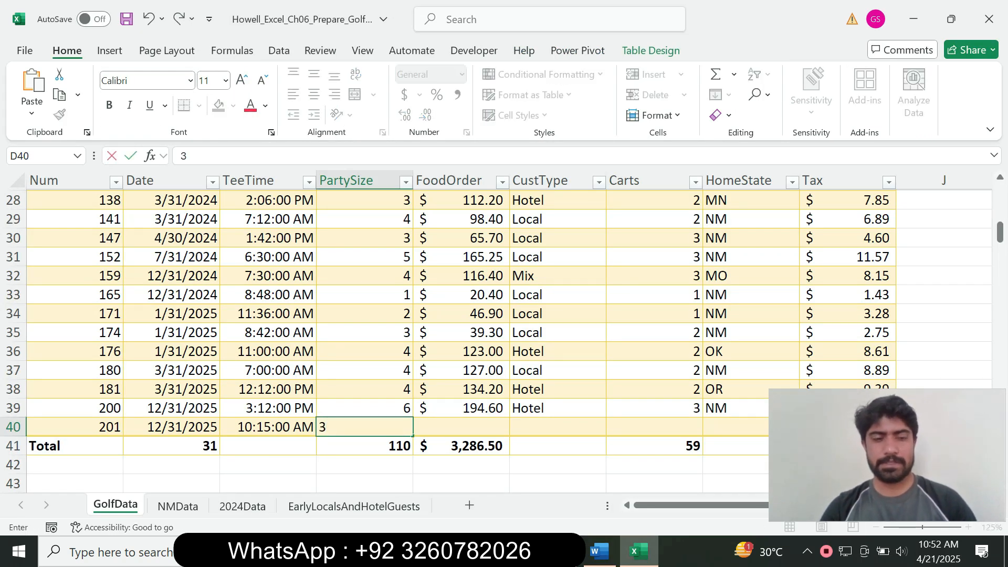
key("Tab")
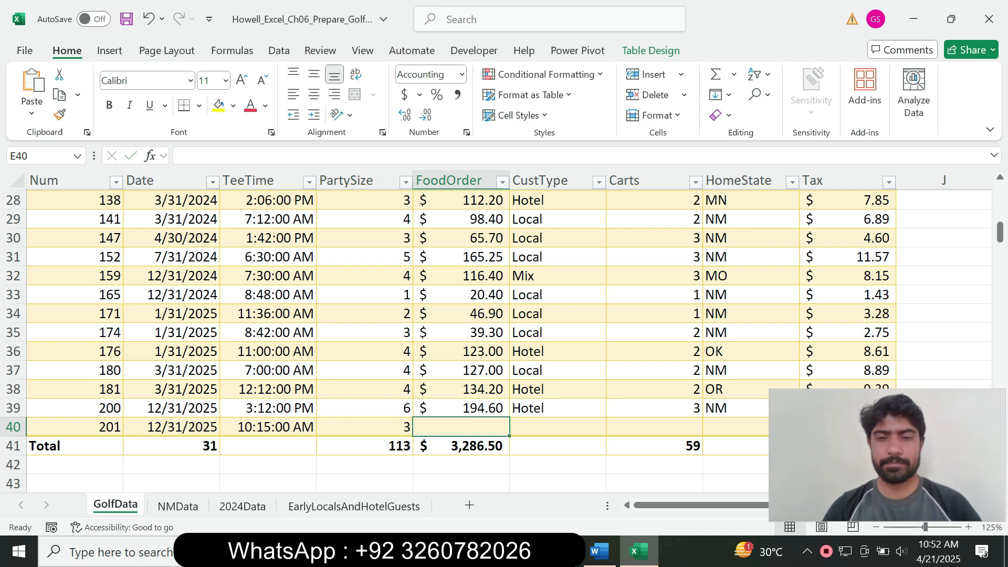
Paste the FoodOrder amount 210.00 into E40 in the table's Accounting format
left_click(599, 552)
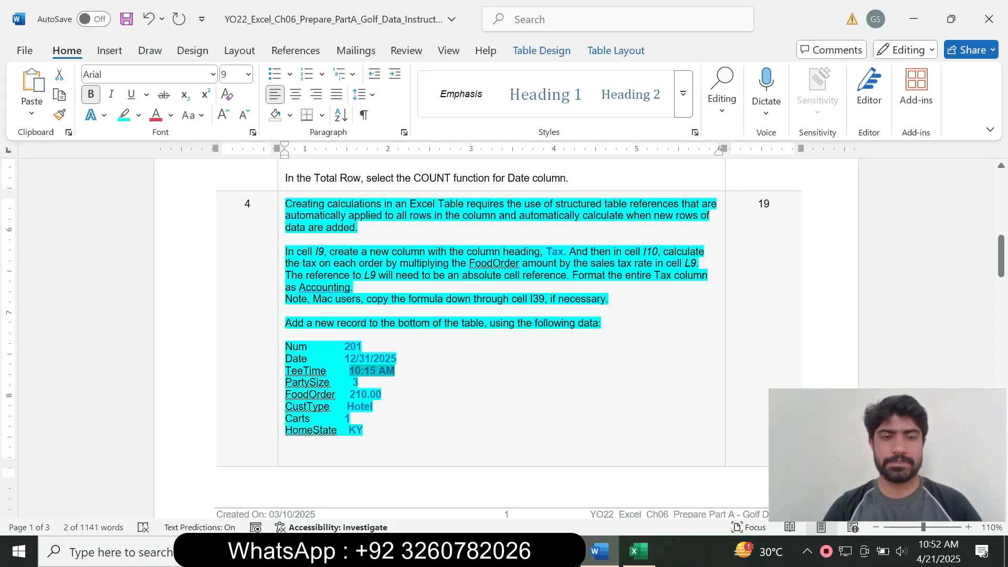
left_click_drag(349, 394, 381, 394)
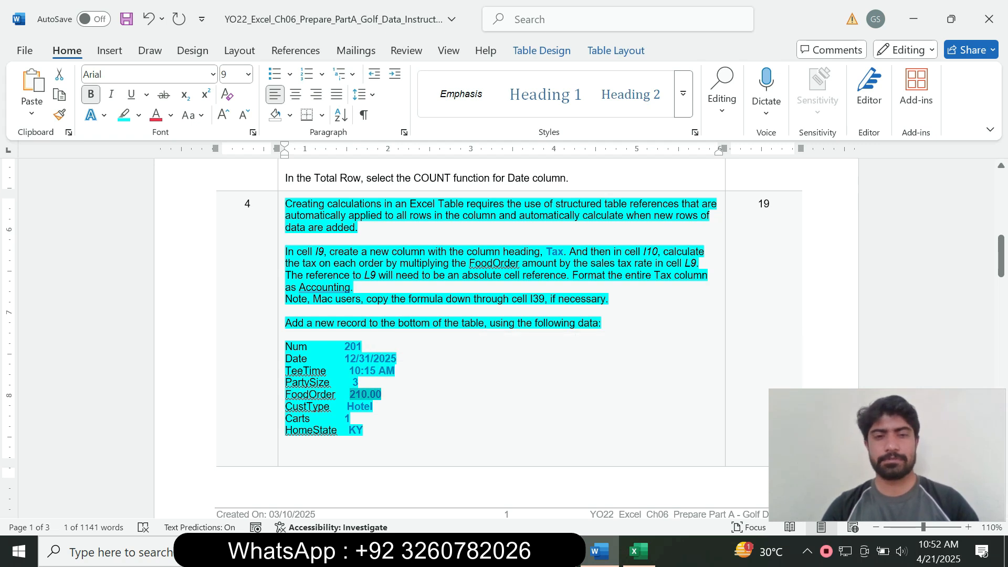
left_click(638, 551)
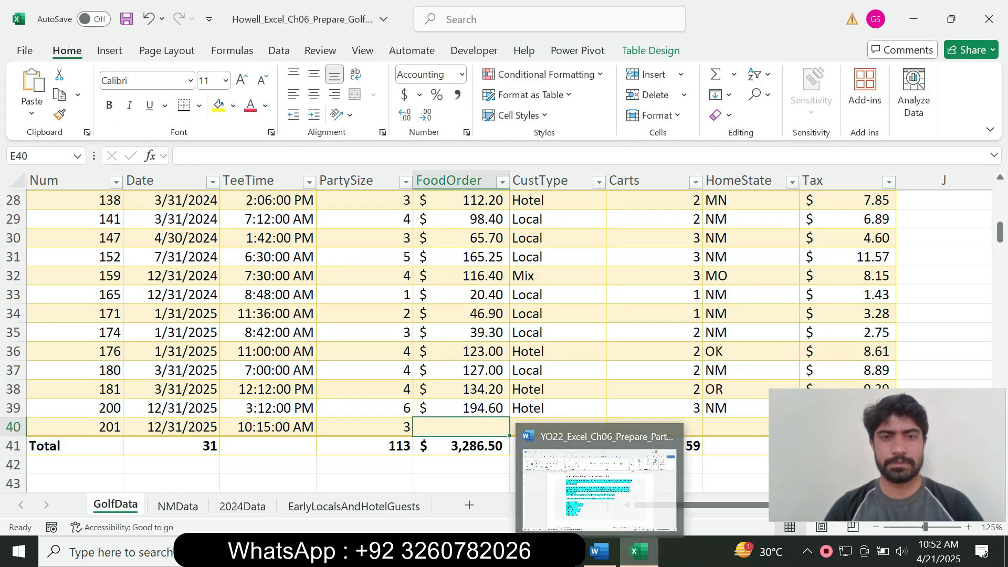
type("210")
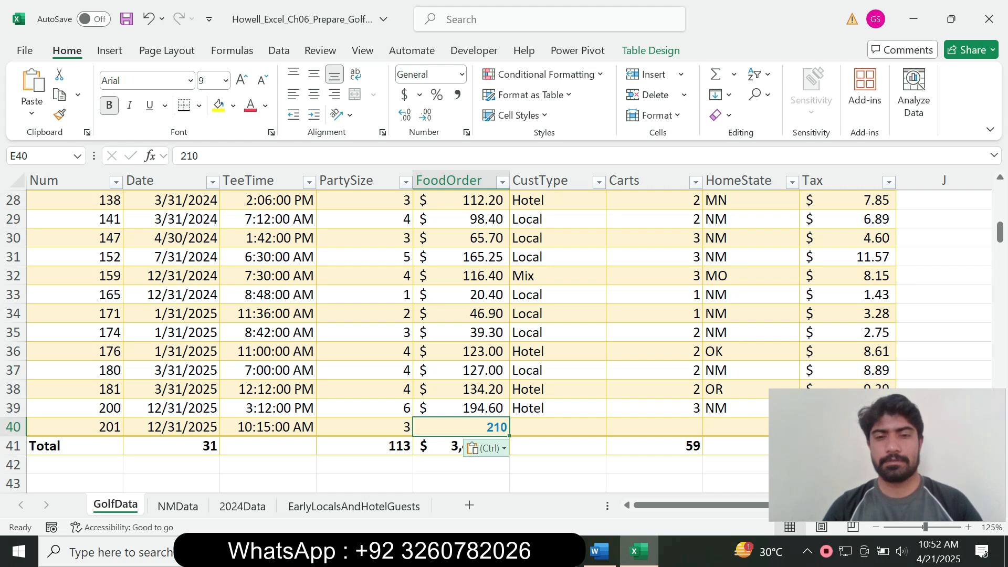
key("ctrl")
key("m")
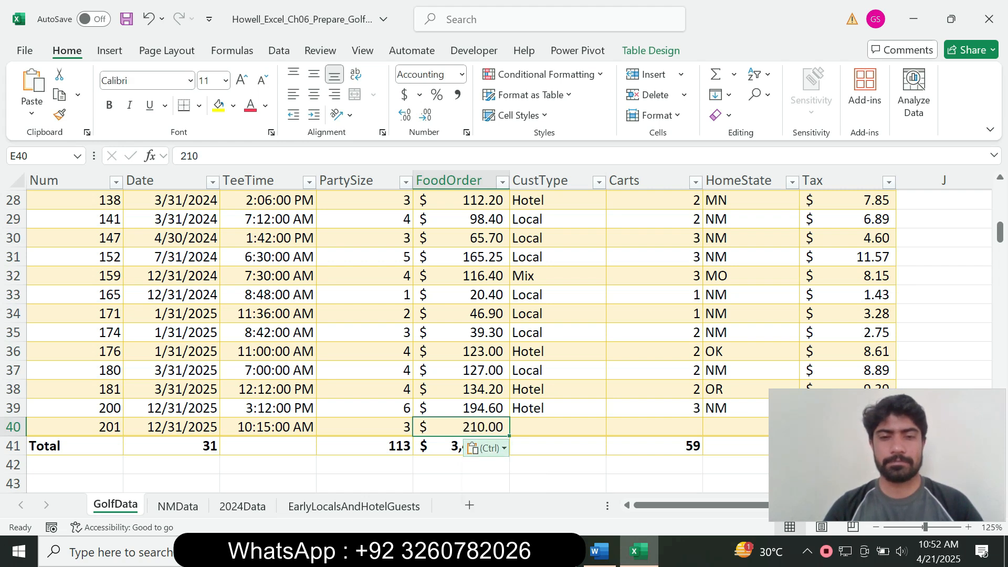
left_click(558, 427)
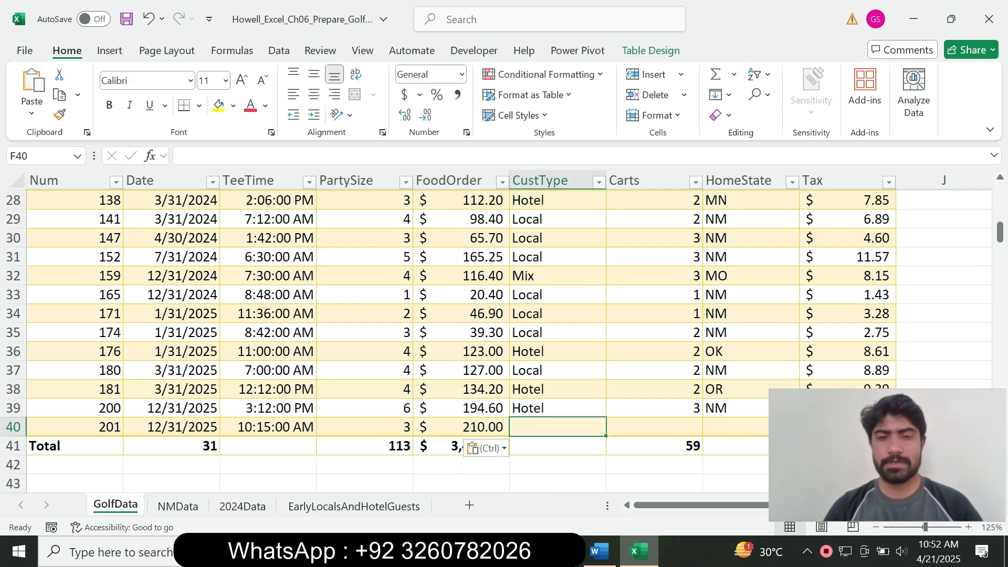
Paste the CustType 'Hotel' into F40 with the table's formatting
left_click(599, 551)
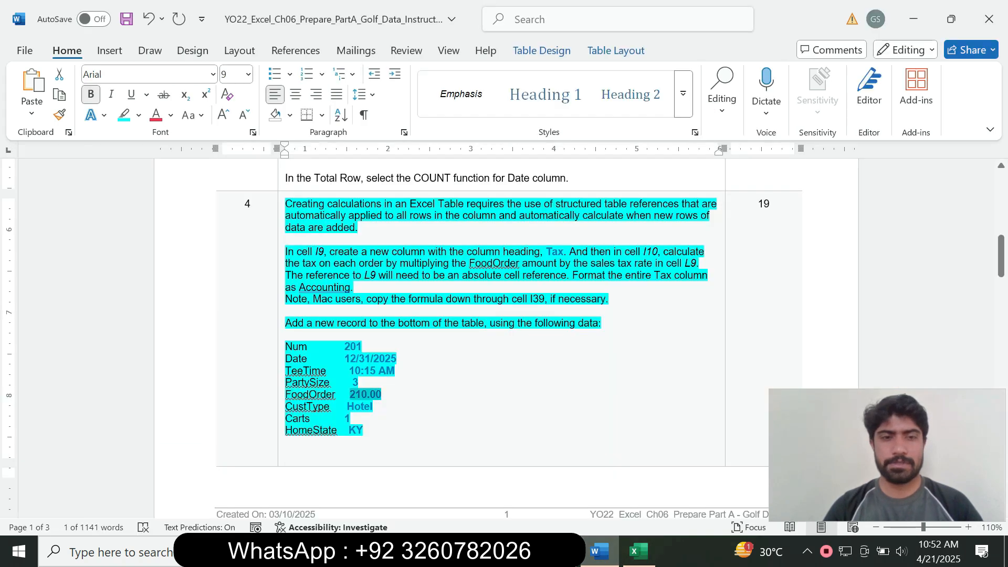
left_click(347, 406)
left_click_drag(347, 407, 368, 407)
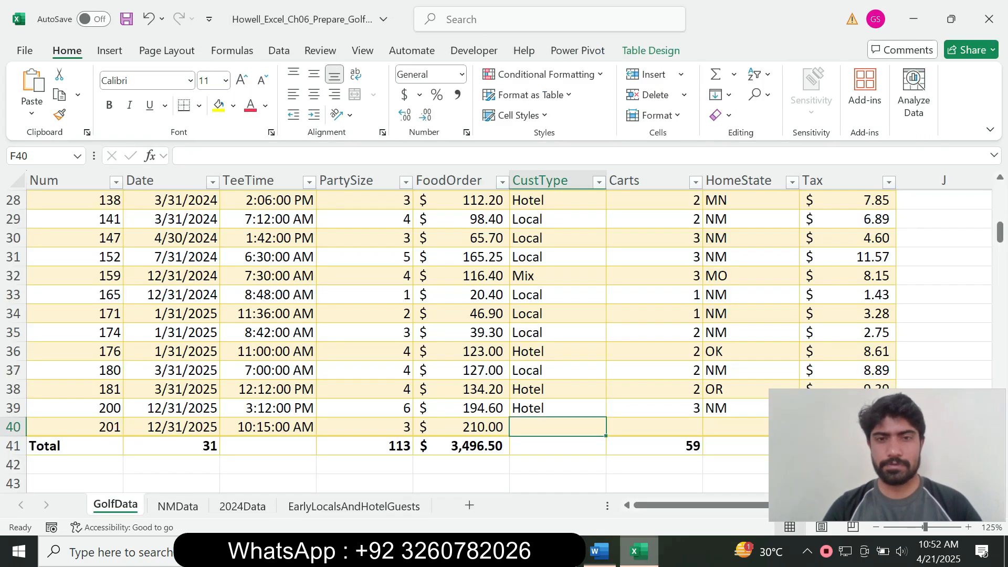
left_click(639, 551)
type("Hotel")
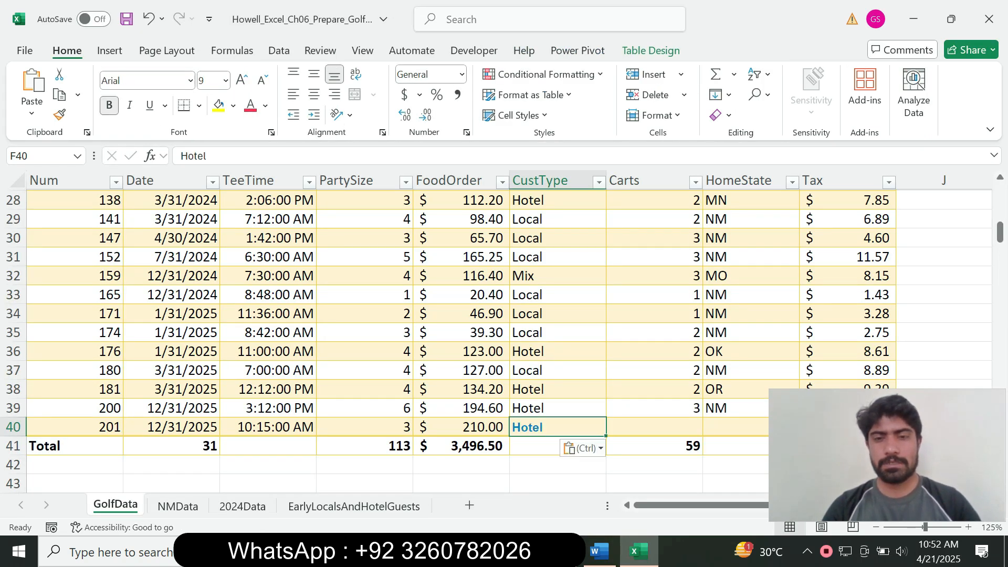
key("ctrl")
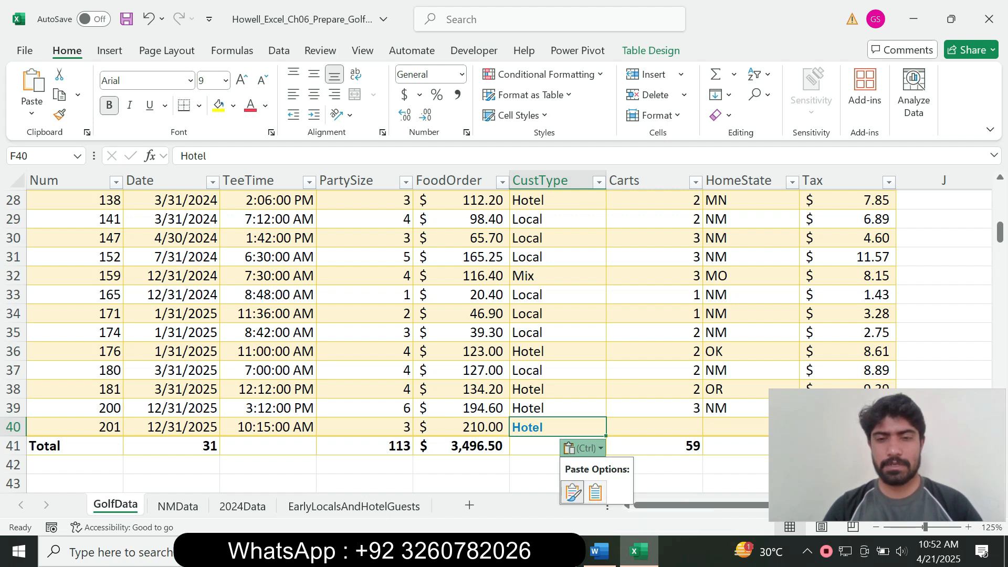
key("m")
left_click(655, 427)
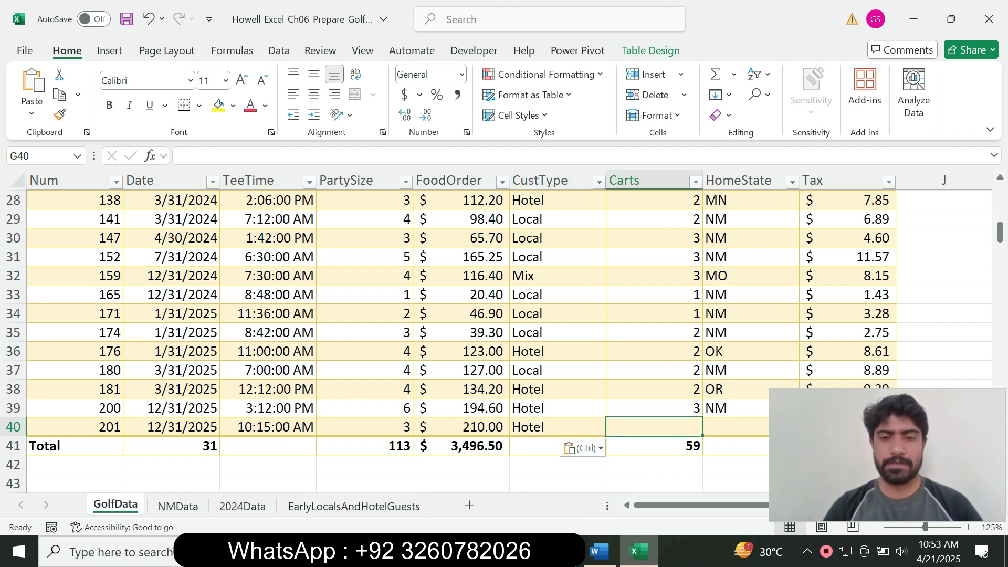
Enter 1 in the Carts cell G40
left_click(599, 552)
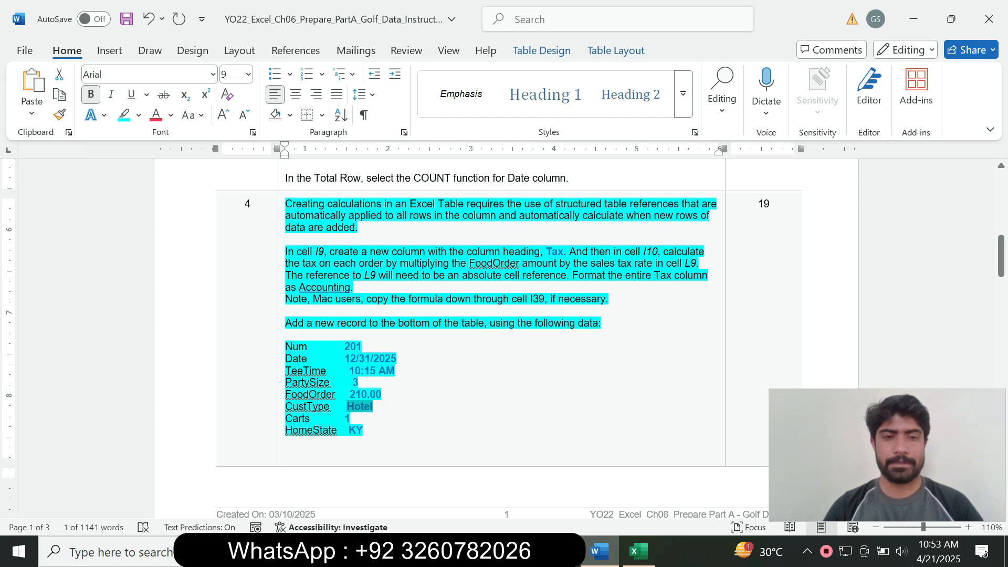
left_click(639, 551)
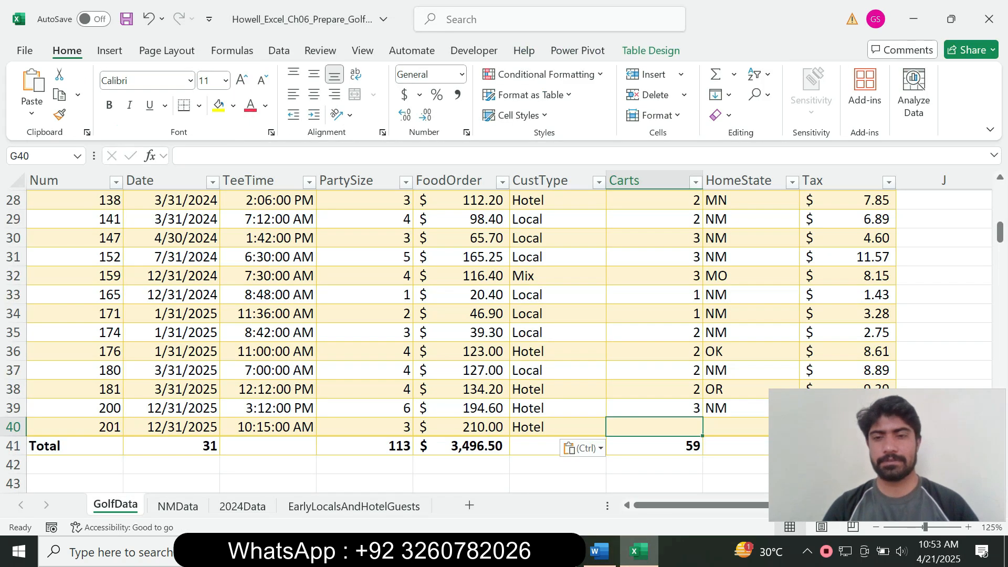
type("1")
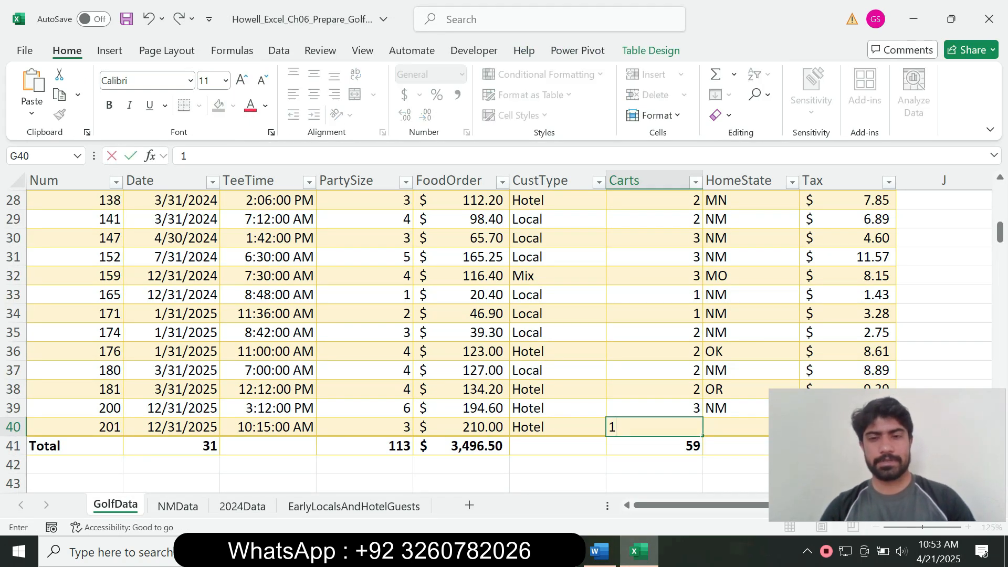
key("Tab")
Paste HomeState 'KY' into H40 with the table's formatting, then go back to Word
left_click(599, 550)
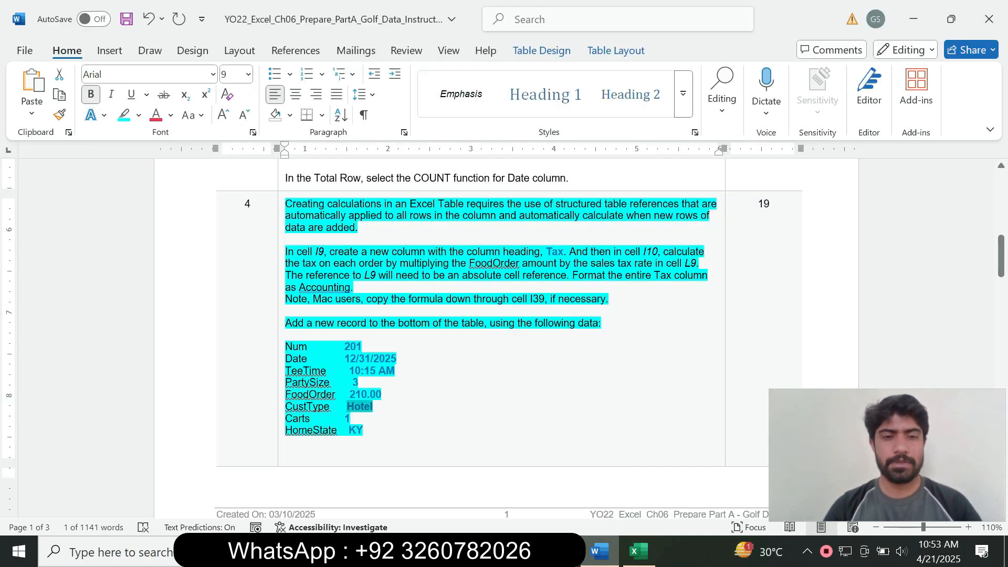
left_click_drag(349, 430, 364, 431)
key("ctrl+c")
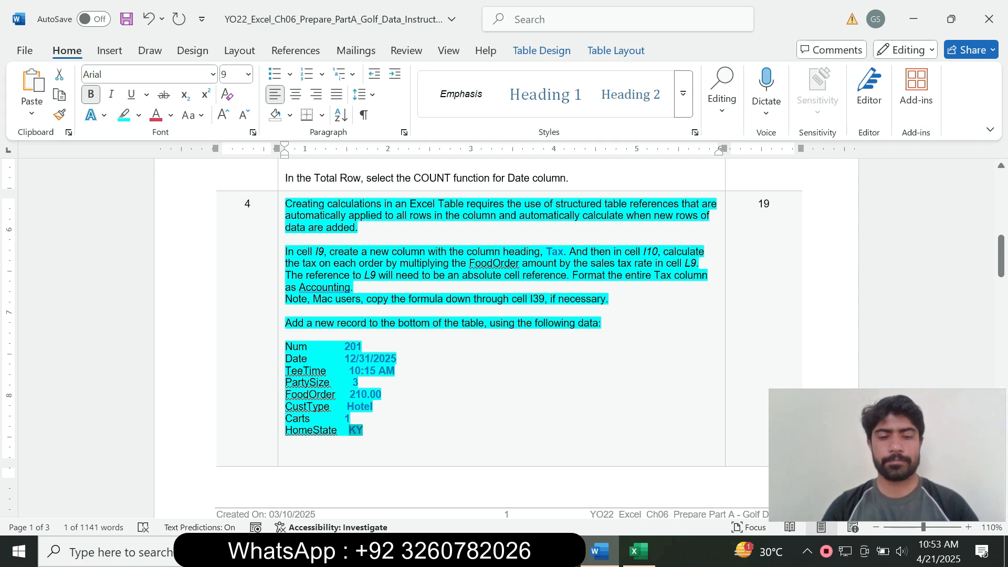
left_click(639, 550)
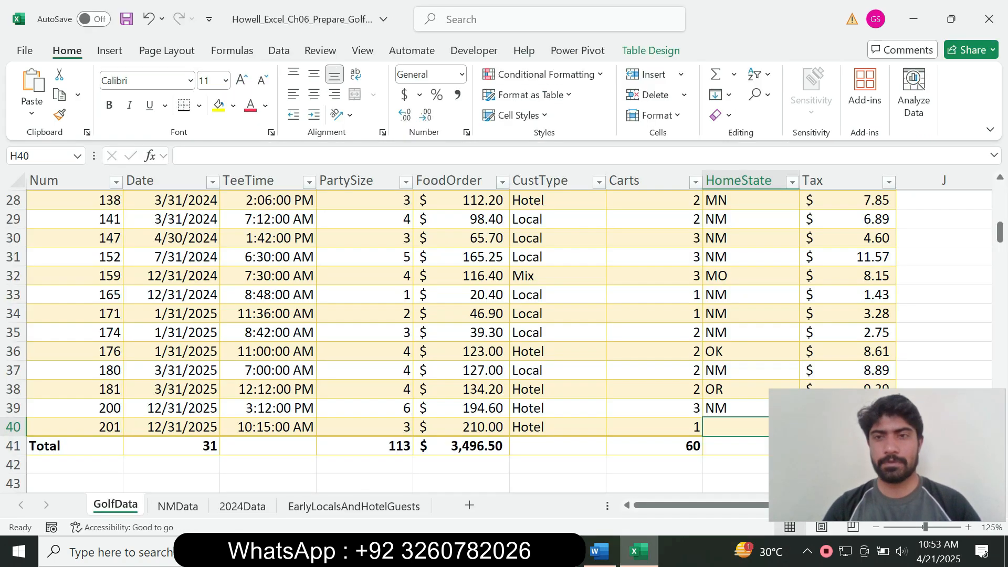
left_click_drag(887, 455, 449, 461)
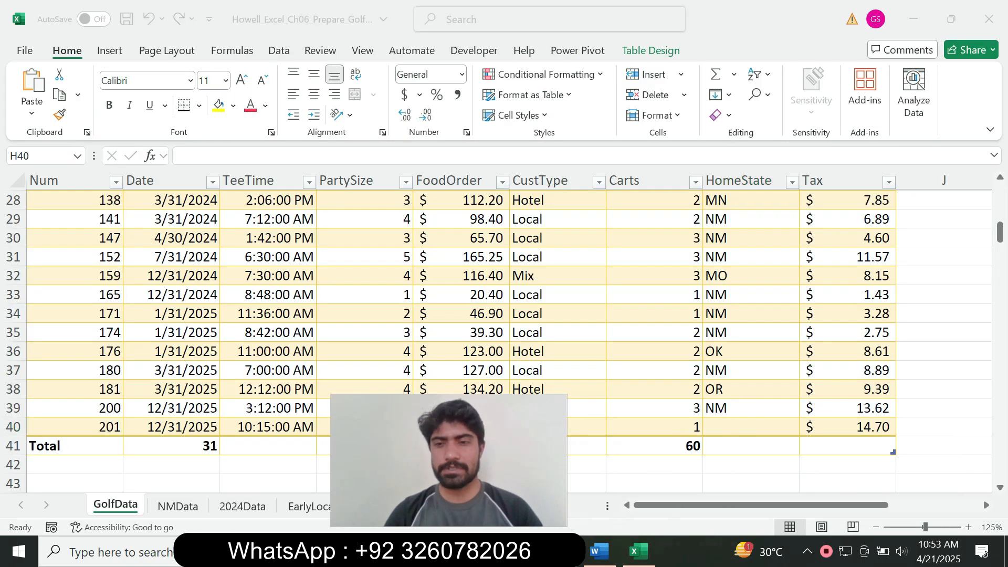
left_click(750, 426)
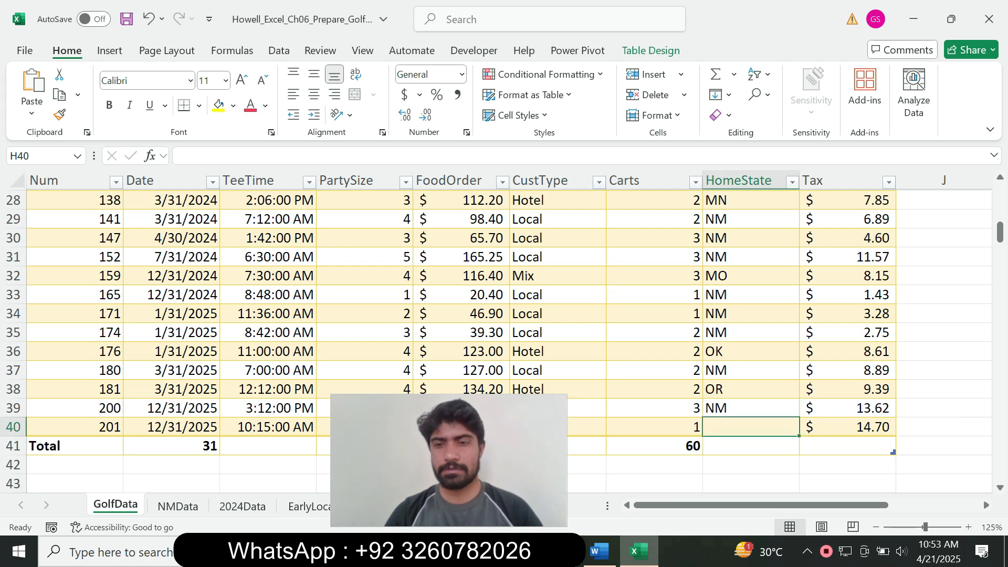
key("ctrl+v")
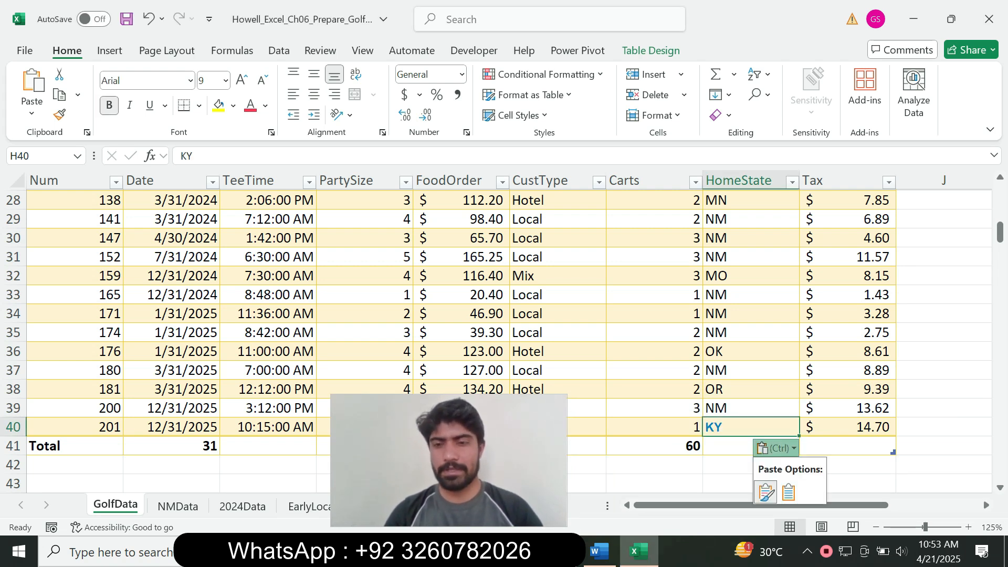
left_click(788, 492)
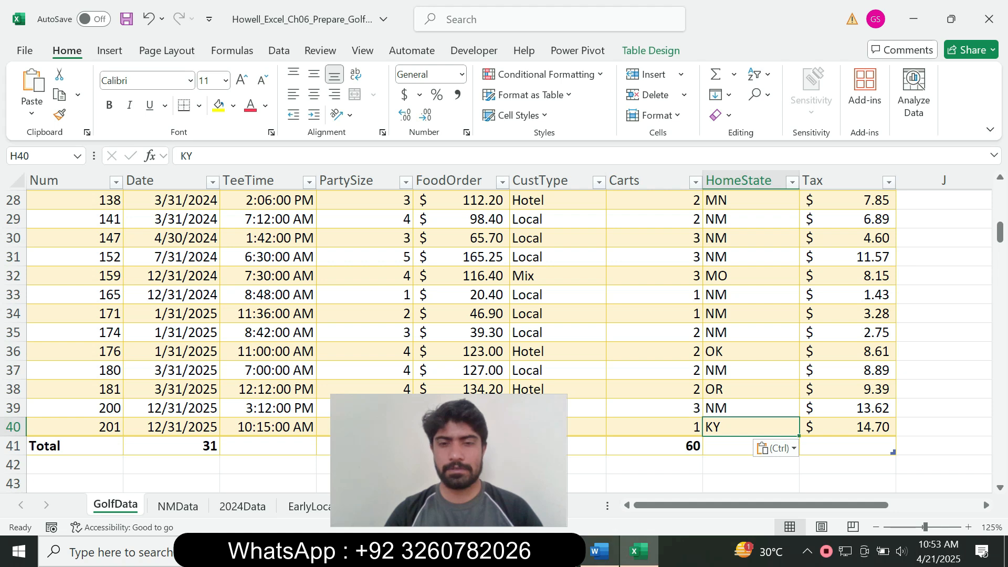
key("alt+Tab")
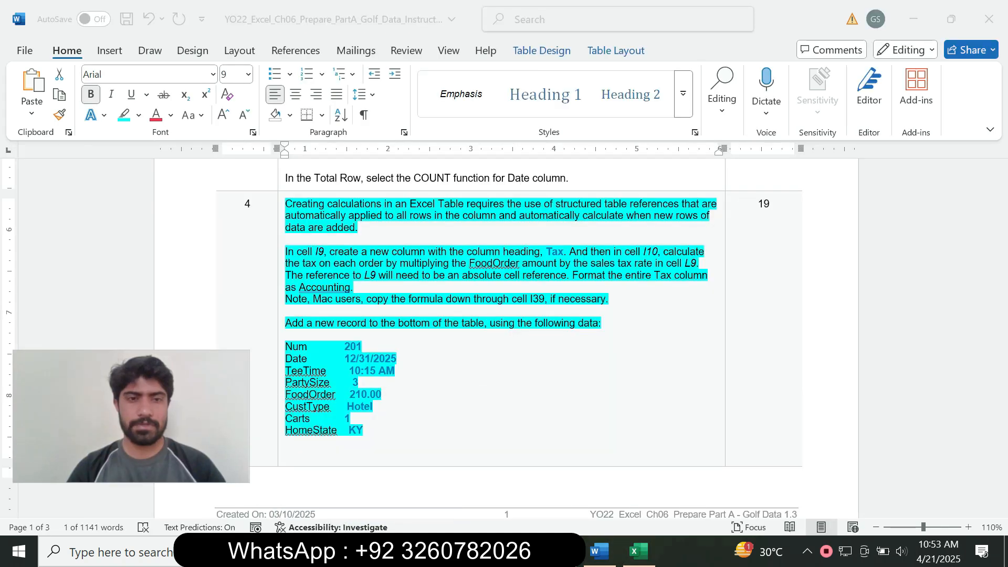
Remove the cyan highlighting from the Step 4 instructions
mouse_move(1001, 256)
left_mouse_down()
mouse_move(1001, 302)
mouse_move(1001, 257)
left_mouse_up()
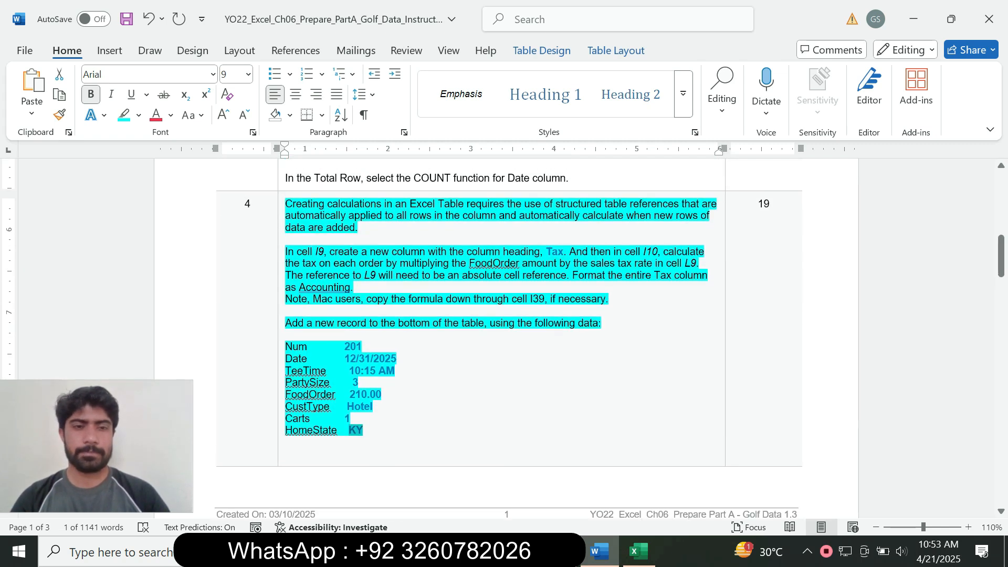
left_click(281, 427)
left_click(374, 378)
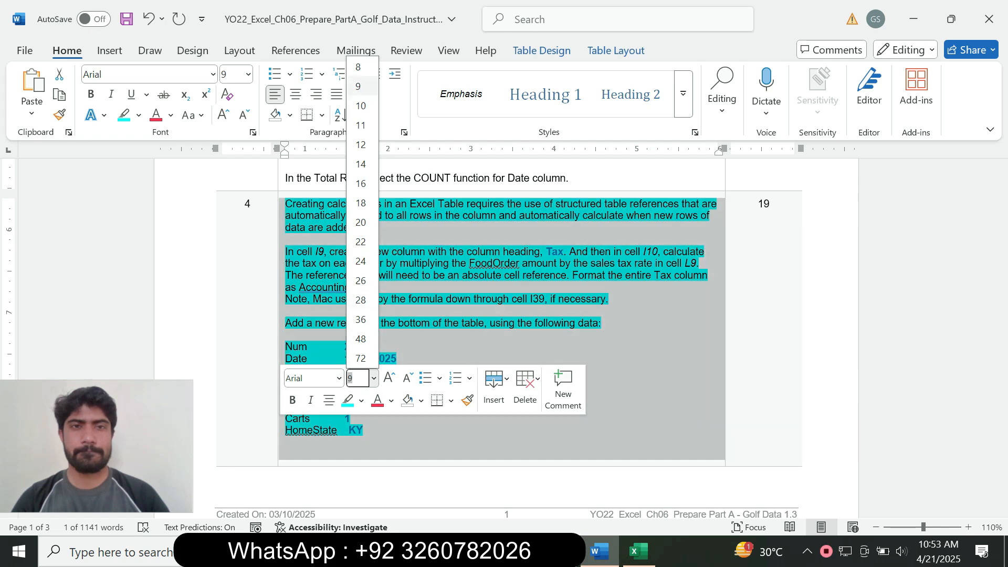
left_click(359, 86)
left_click(139, 115)
left_click(163, 243)
Return to the Excel GolfData worksheet and scroll back toward the top
left_click_drag(1001, 256, 1001, 194)
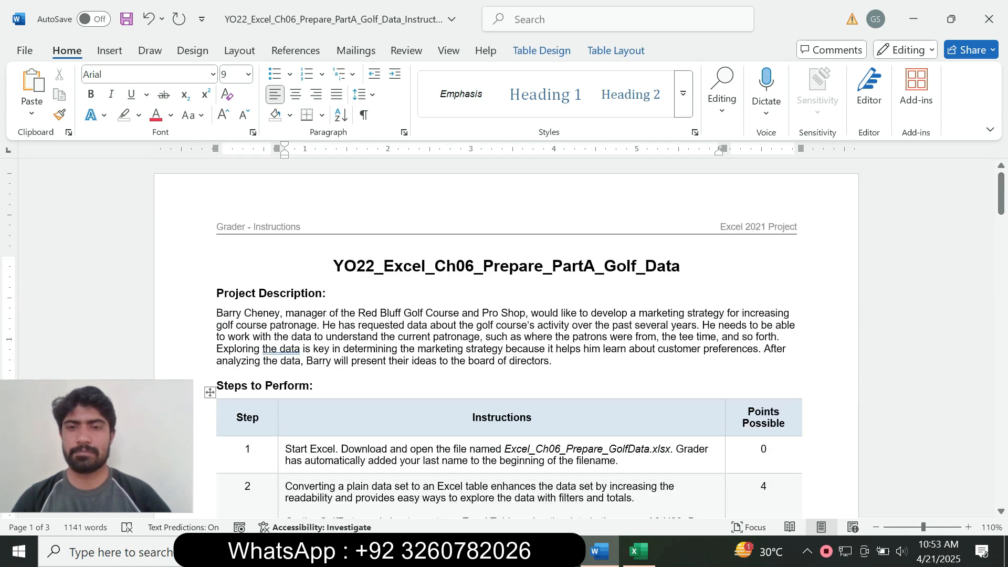
left_click(639, 551)
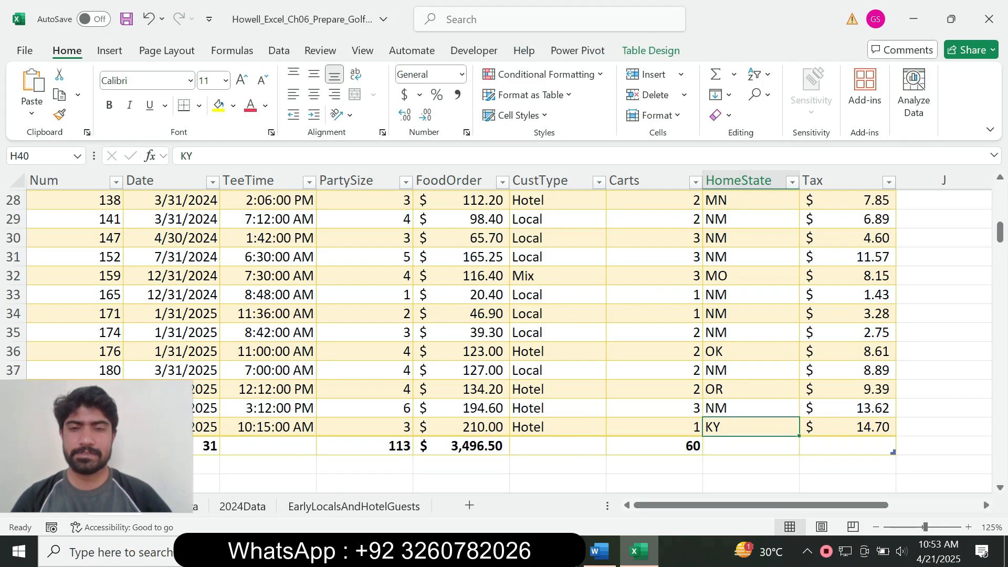
left_click_drag(1000, 232, 1001, 205)
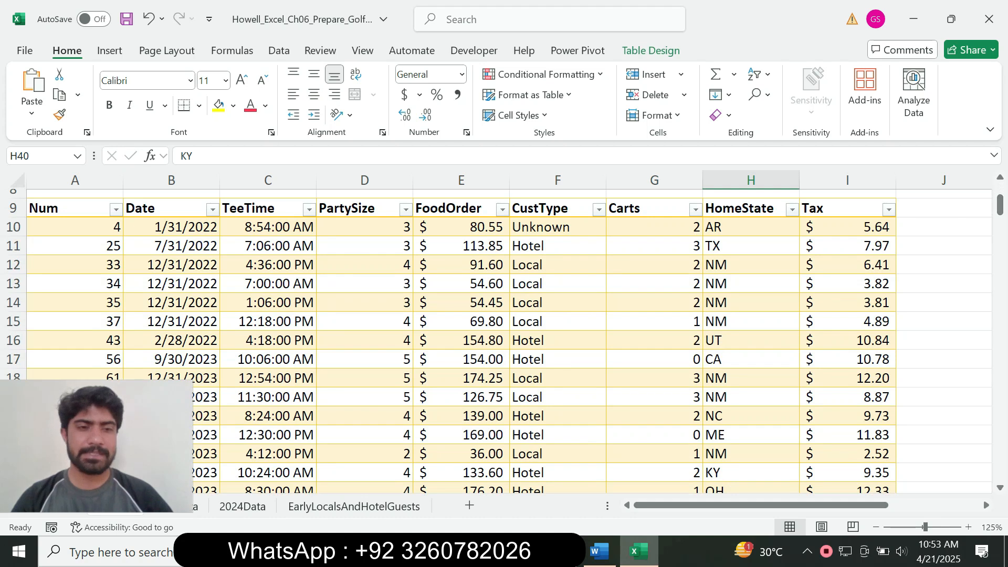